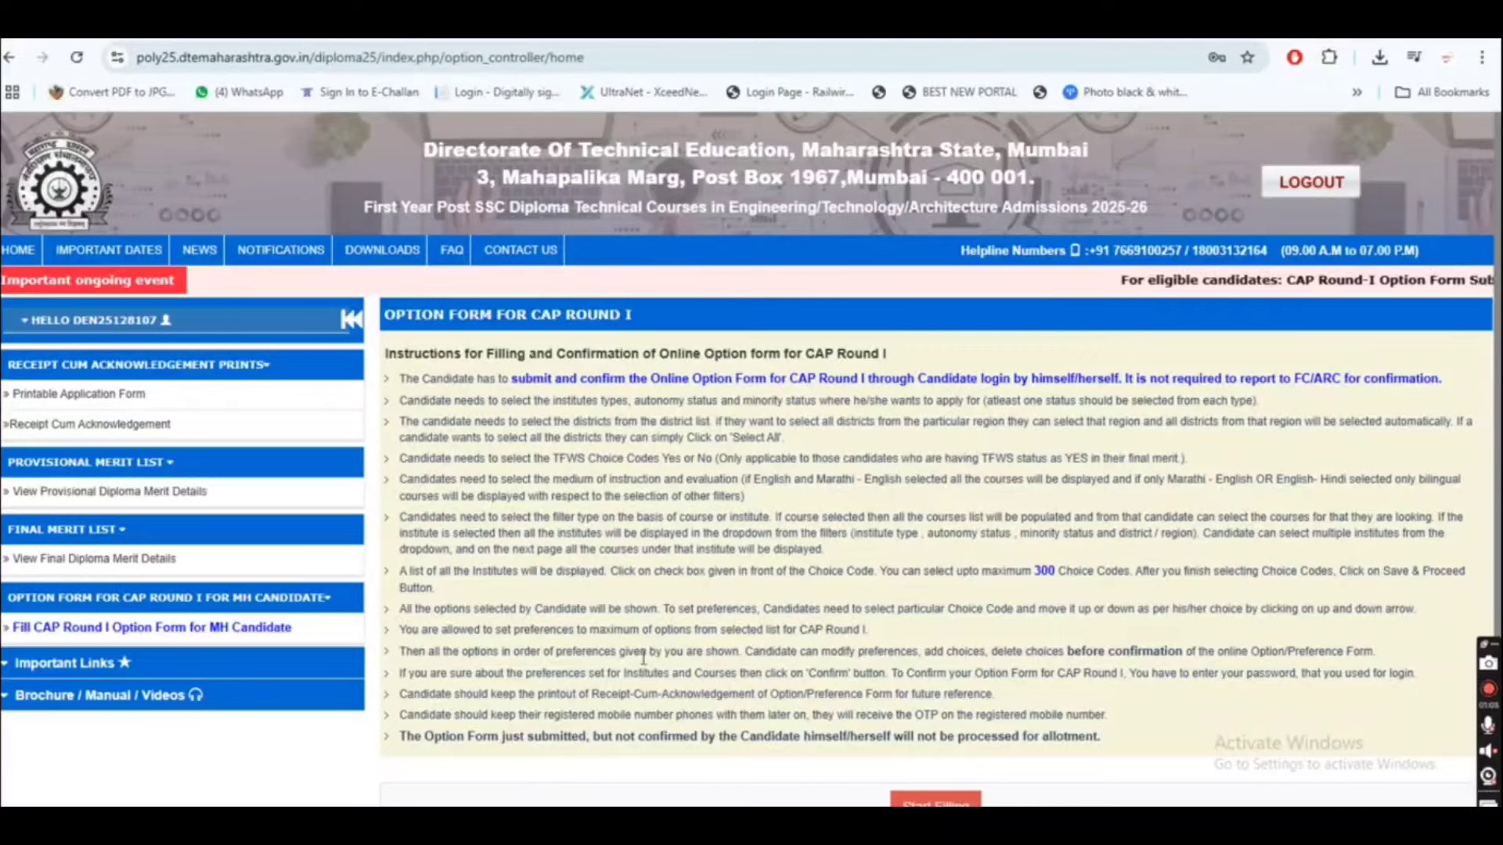
Start filling the CAP Round I option form and select the Government, Government-Aided and Un-Aided institute types
{"action": "scroll", "coordinate": [848, 589], "scroll_direction": "down", "scroll_amount": 1}
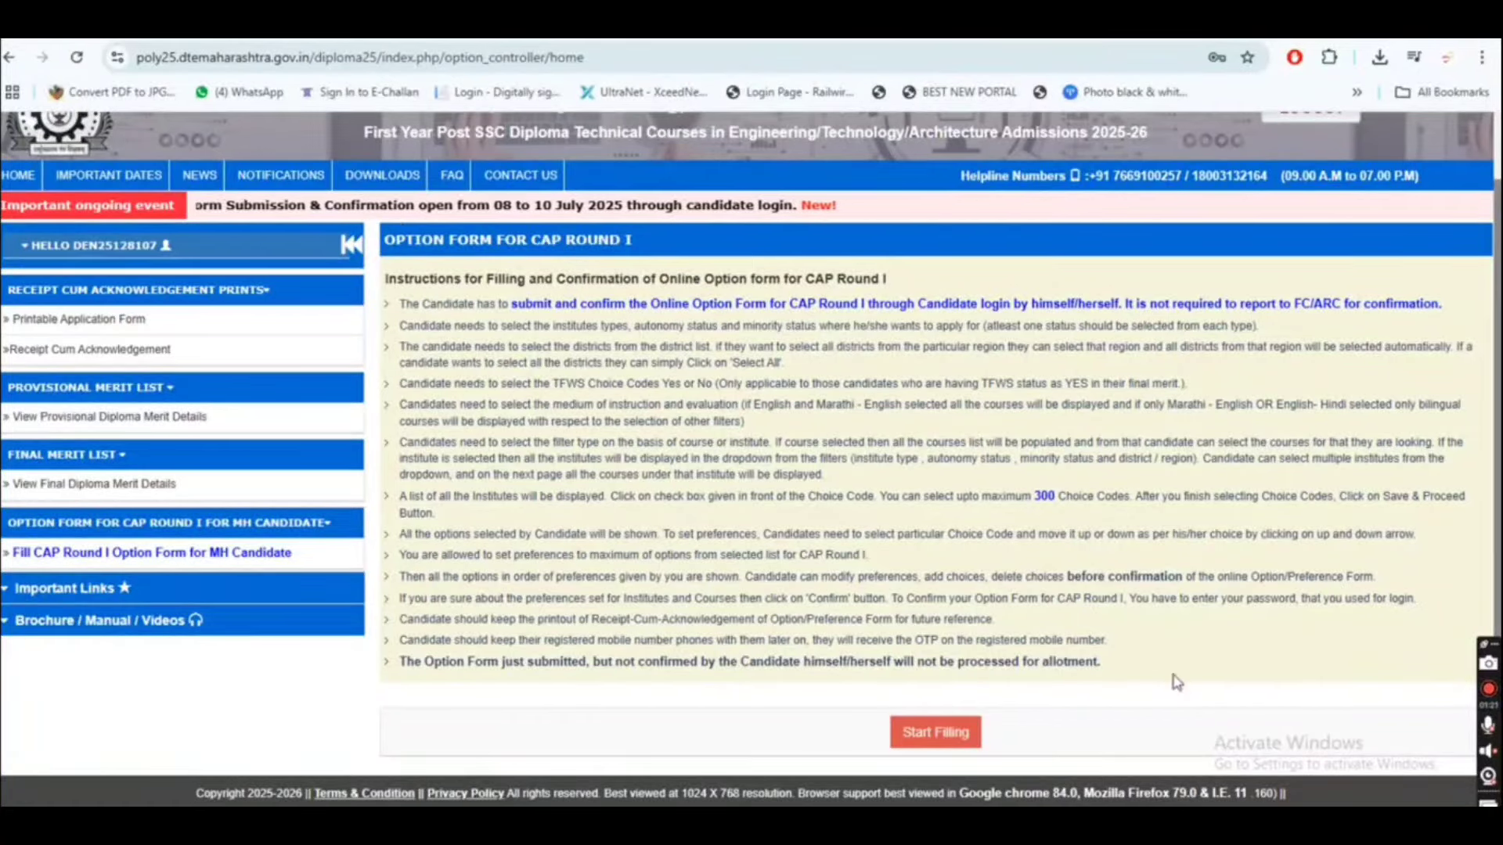
{"action": "left_click", "coordinate": [935, 731]}
{"action": "scroll", "coordinate": [872, 465], "scroll_direction": "down", "scroll_amount": 4}
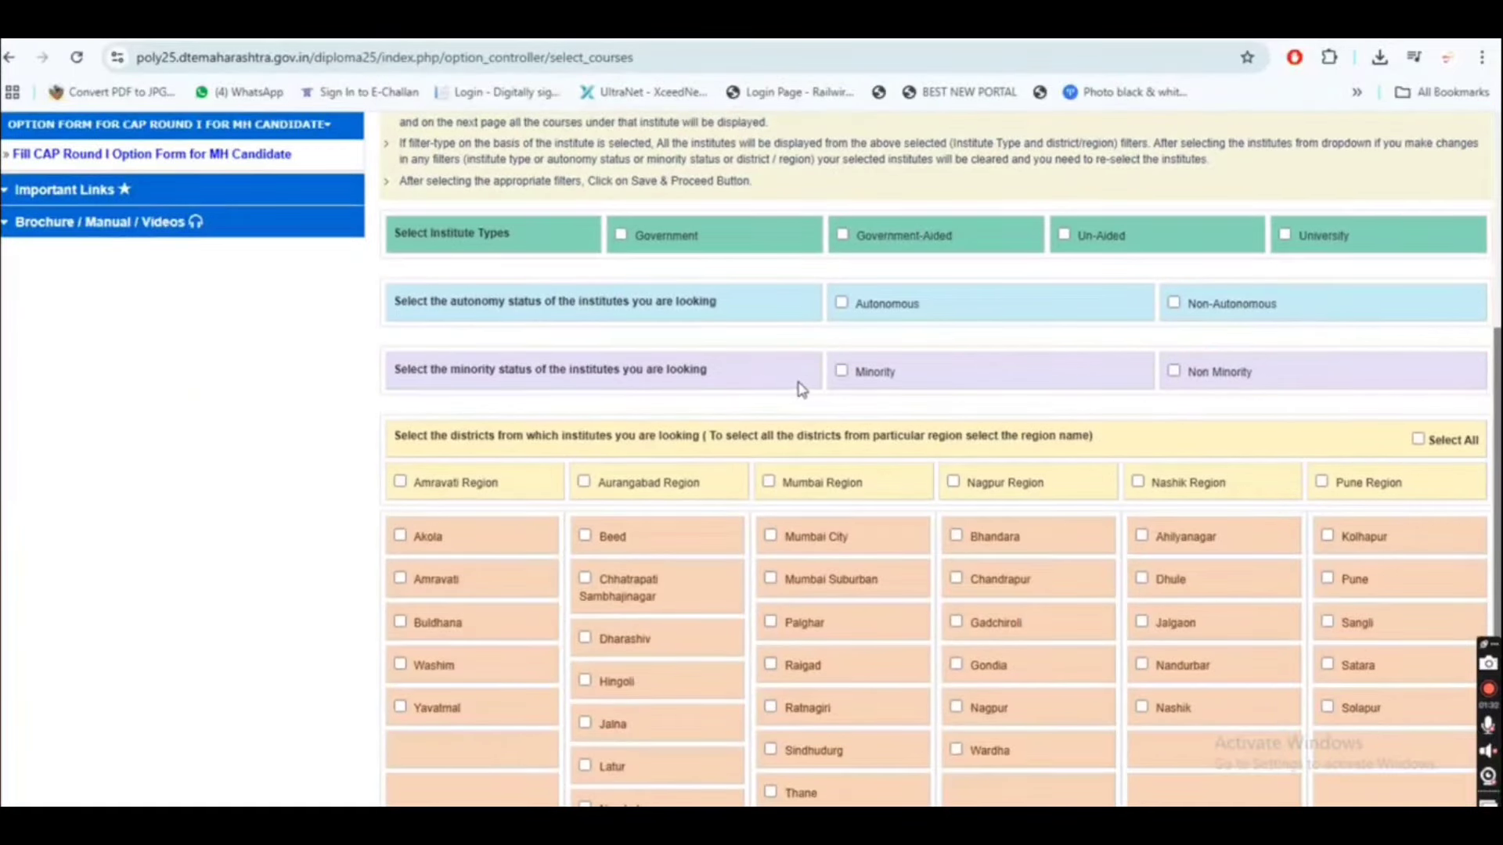
{"action": "left_click", "coordinate": [621, 234]}
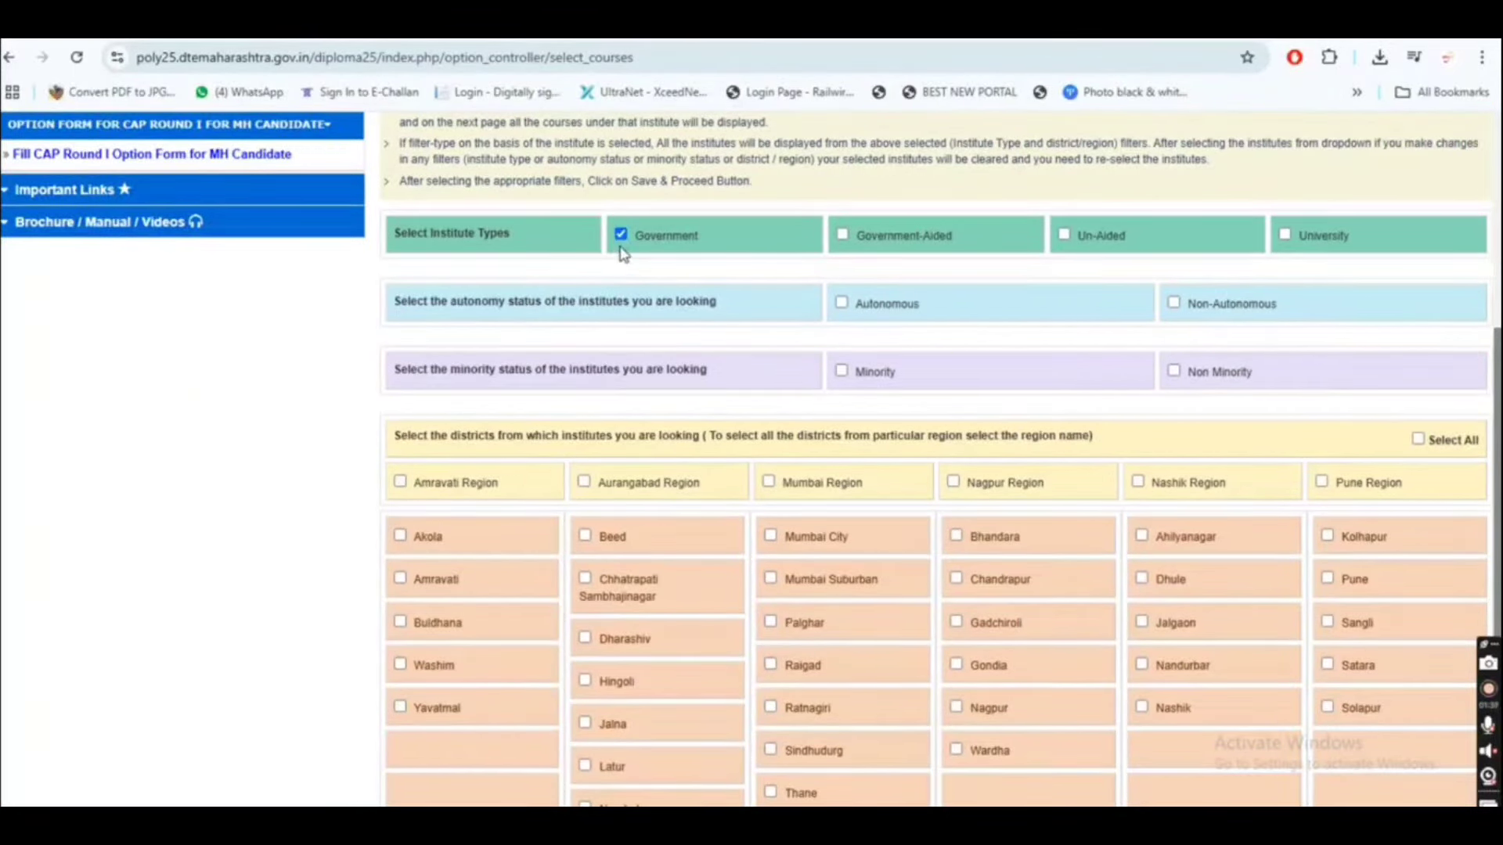
{"action": "left_click", "coordinate": [842, 234]}
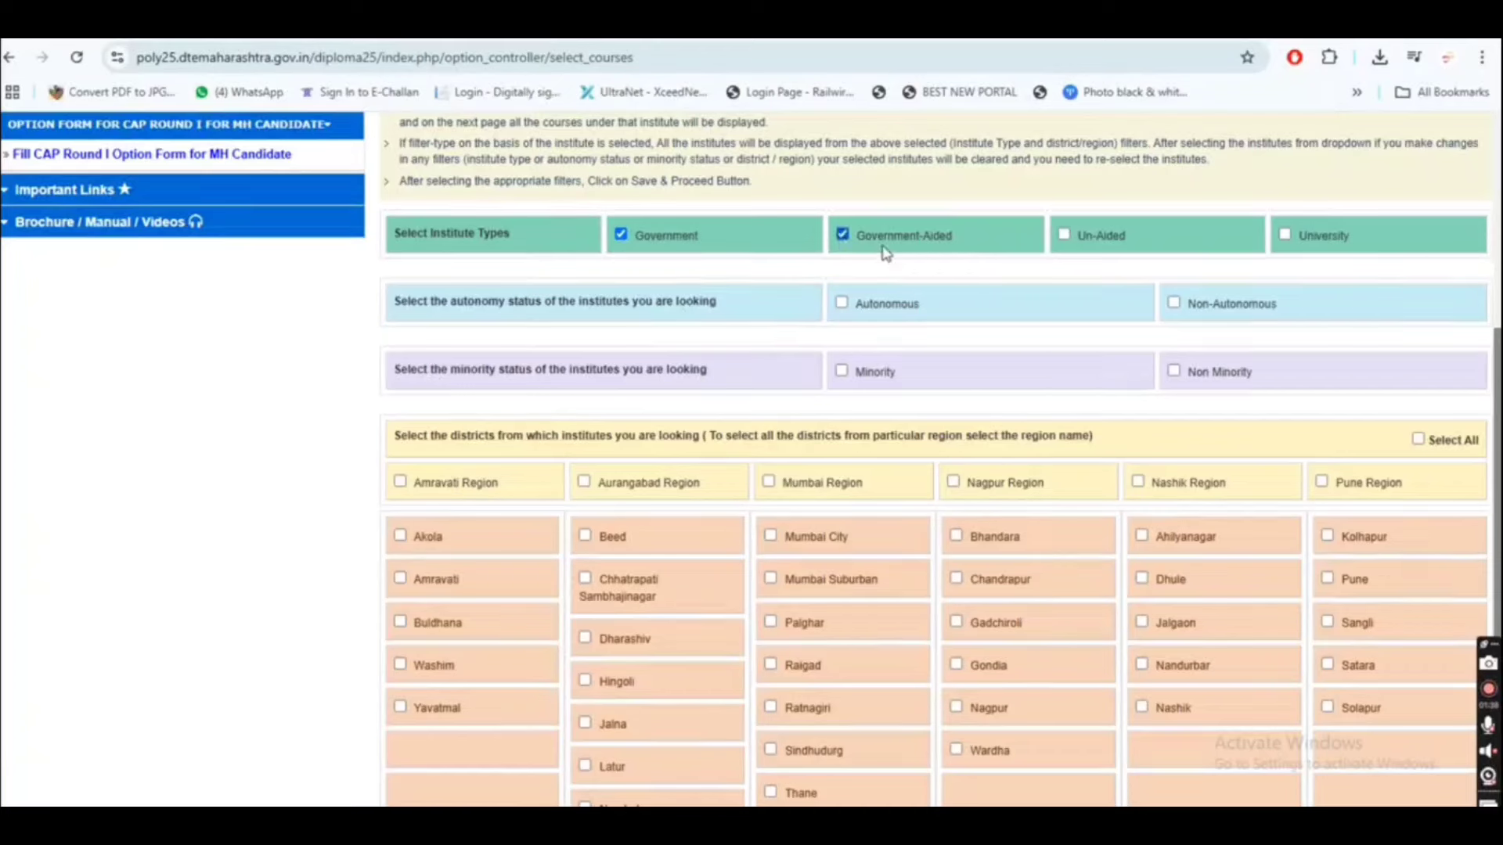
{"action": "left_click", "coordinate": [1062, 234]}
Set the institute filters to Autonomous, Non-Autonomous and Non Minority, with Amravati as the only district
{"action": "left_click", "coordinate": [1173, 303]}
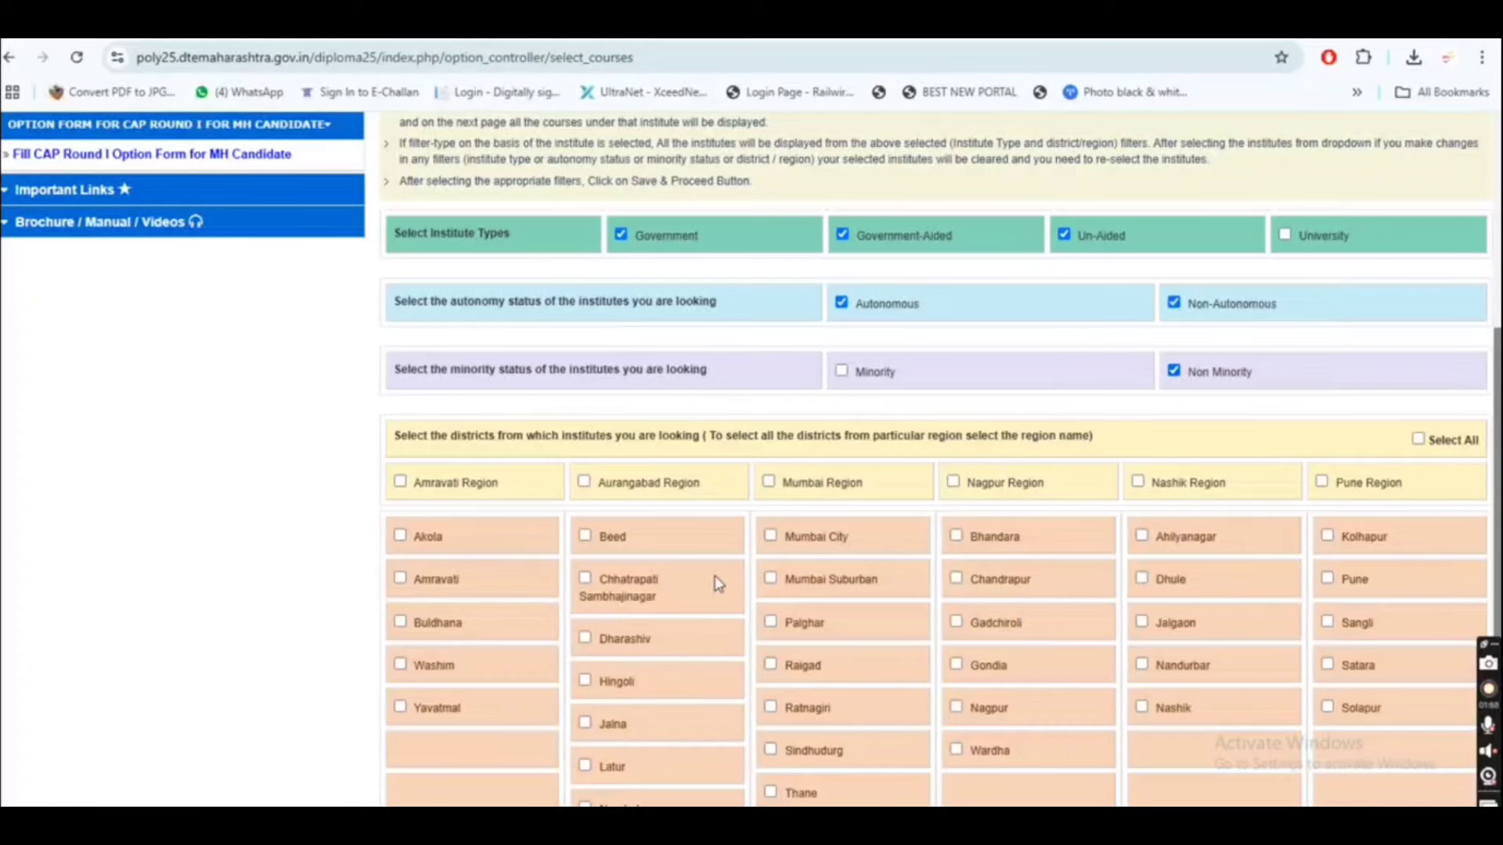
{"action": "scroll", "coordinate": [523, 646], "scroll_direction": "down", "scroll_amount": 1}
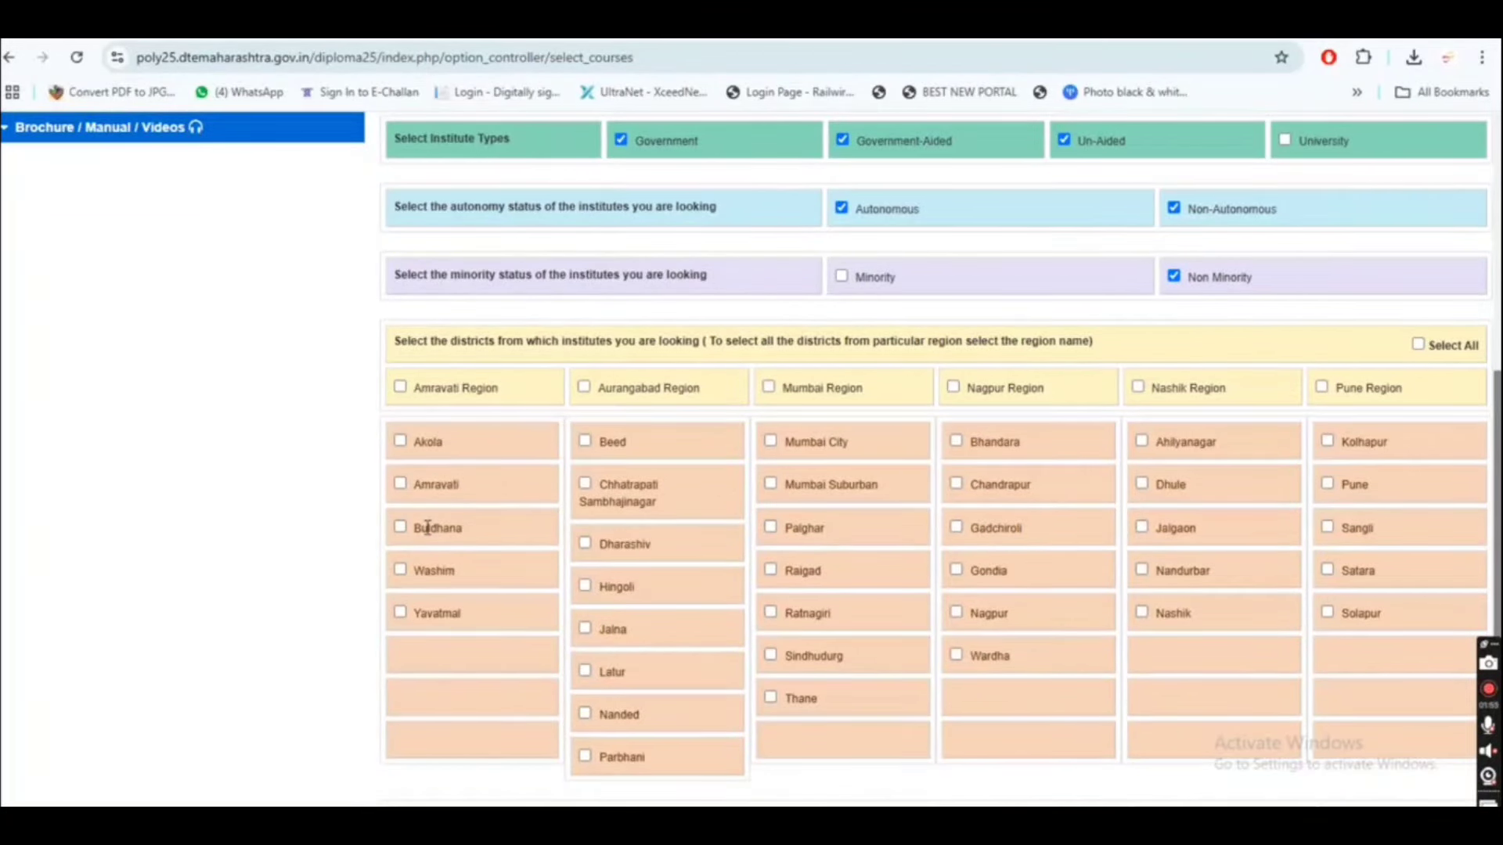
{"action": "left_click", "coordinate": [399, 485]}
{"action": "scroll", "coordinate": [569, 573], "scroll_direction": "up", "scroll_amount": 1}
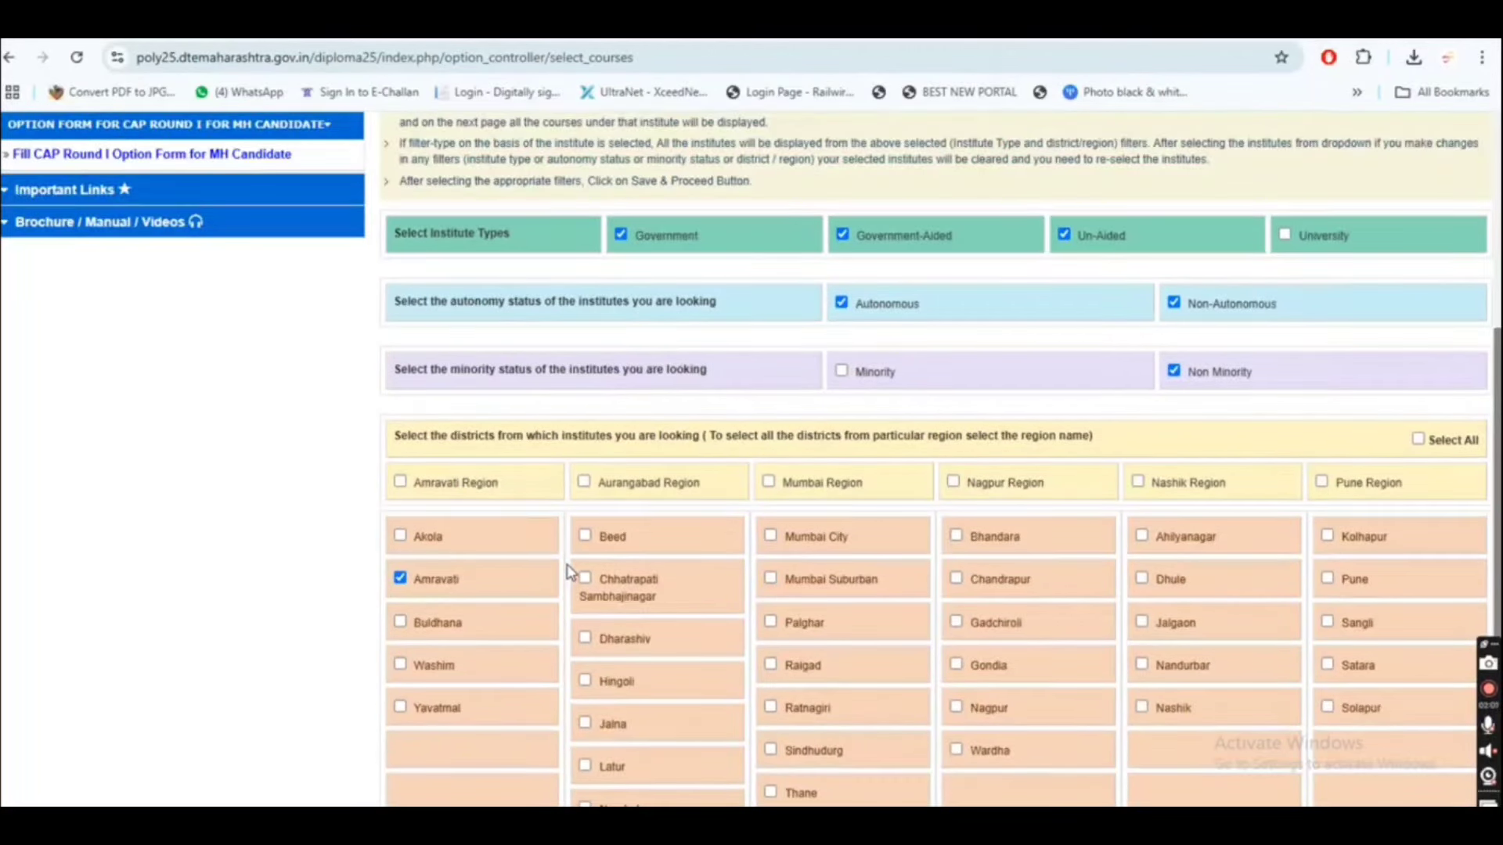
{"action": "scroll", "coordinate": [569, 575], "scroll_direction": "down", "scroll_amount": 1}
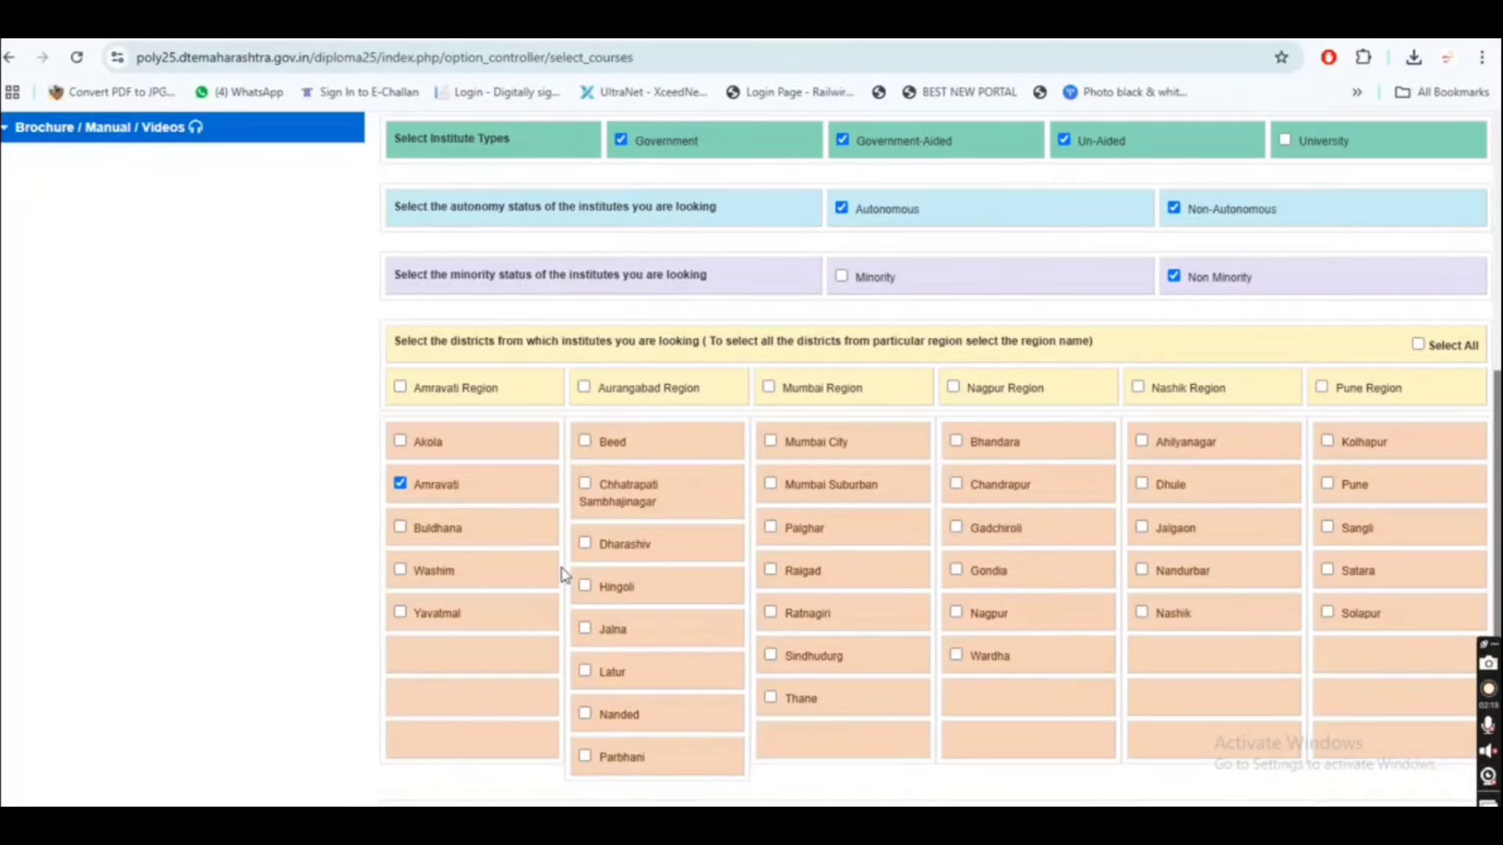
Select all four mediums of instruction: English And Marathi - English, Marathi - English, English-Hindi and Regional Language
{"action": "scroll", "coordinate": [964, 536], "scroll_direction": "down", "scroll_amount": 3}
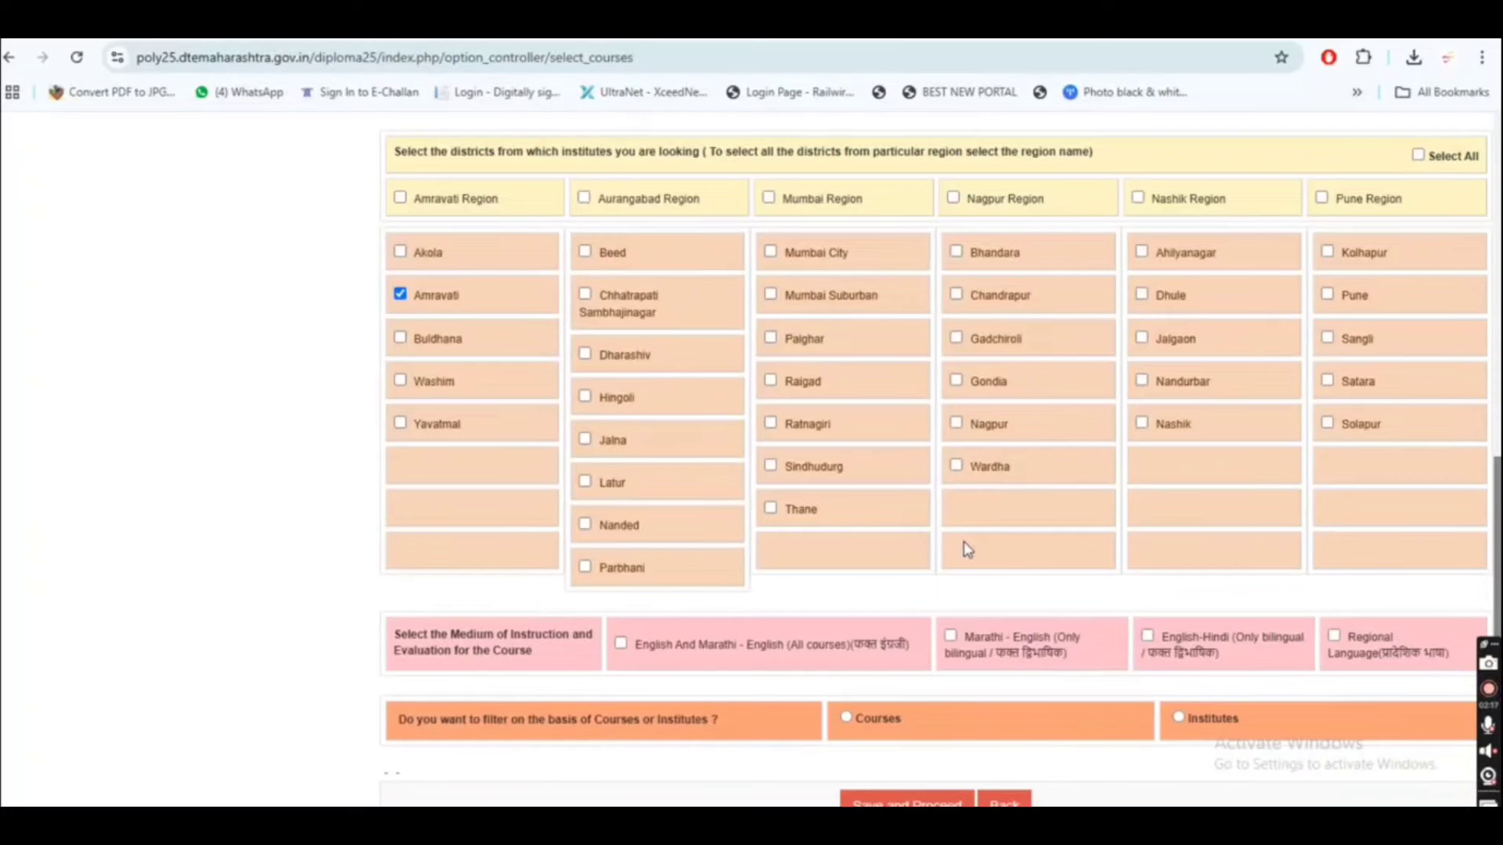
{"action": "scroll", "coordinate": [968, 550], "scroll_direction": "down", "scroll_amount": 2}
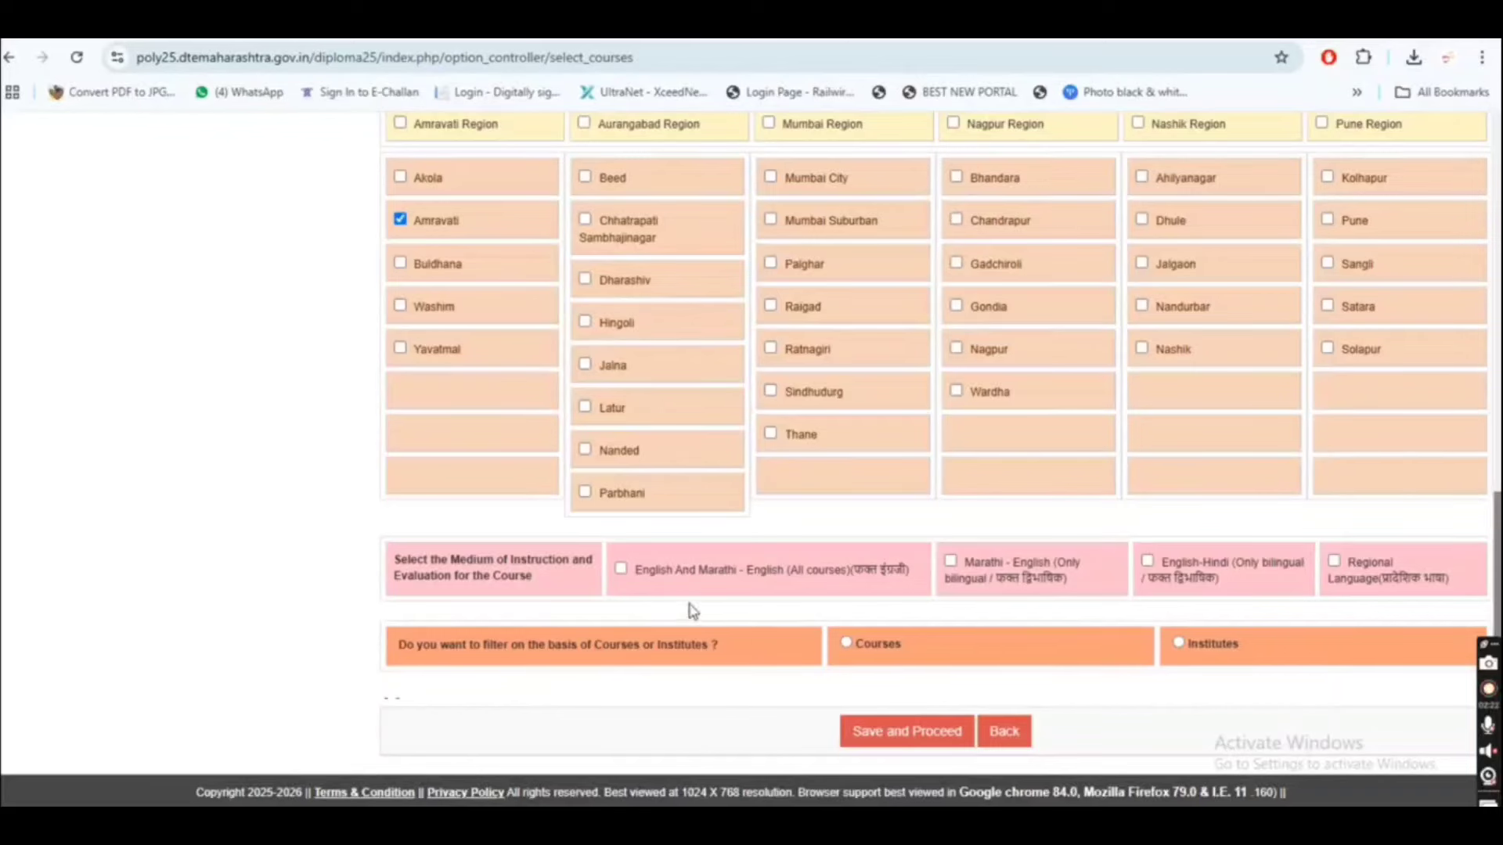
{"action": "scroll", "coordinate": [562, 576], "scroll_direction": "up", "scroll_amount": 3}
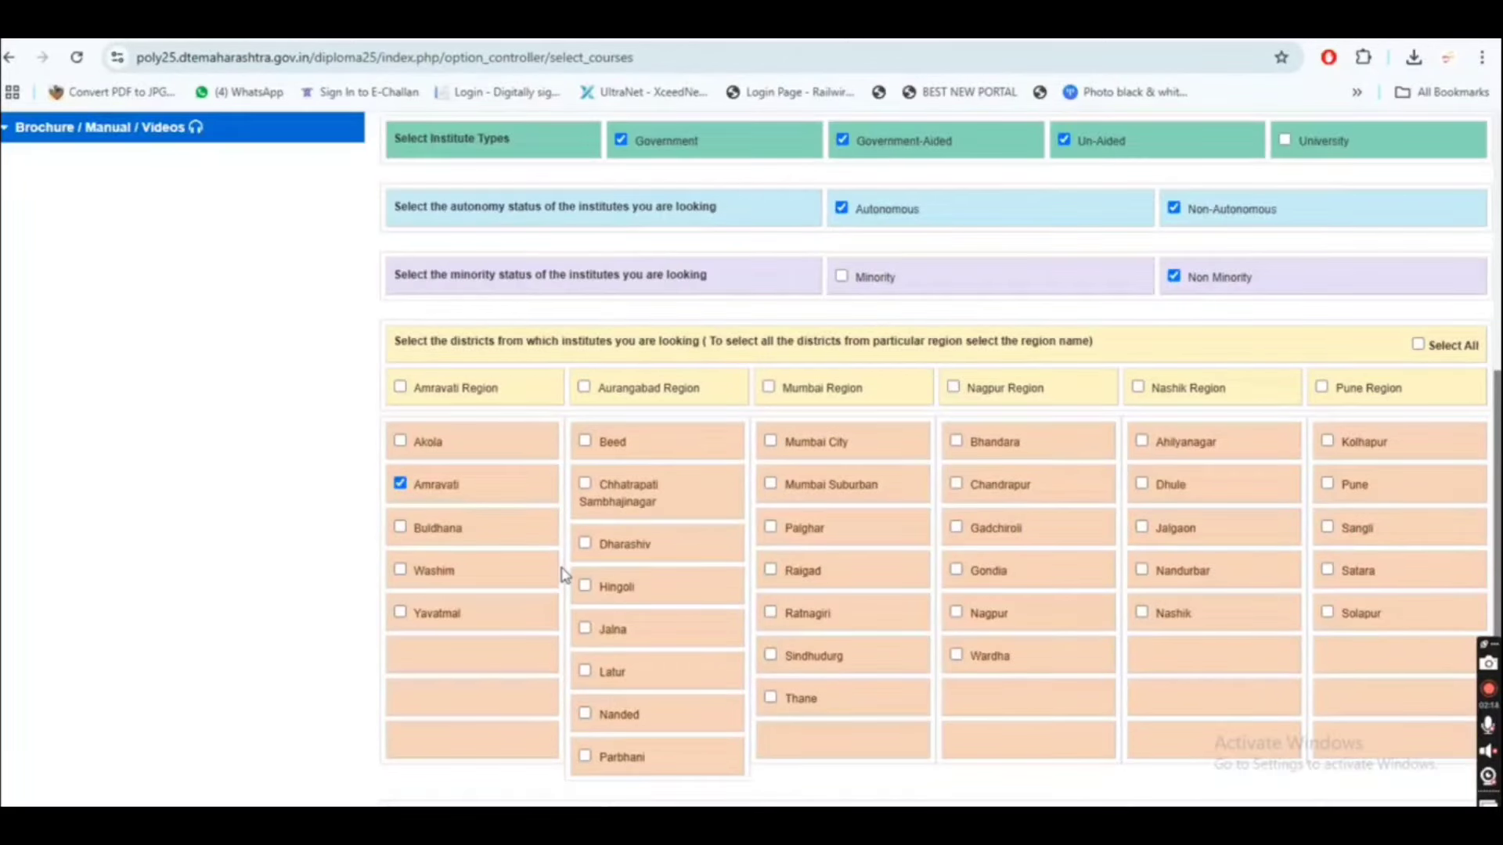
{"action": "scroll", "coordinate": [990, 523], "scroll_direction": "down", "scroll_amount": 3}
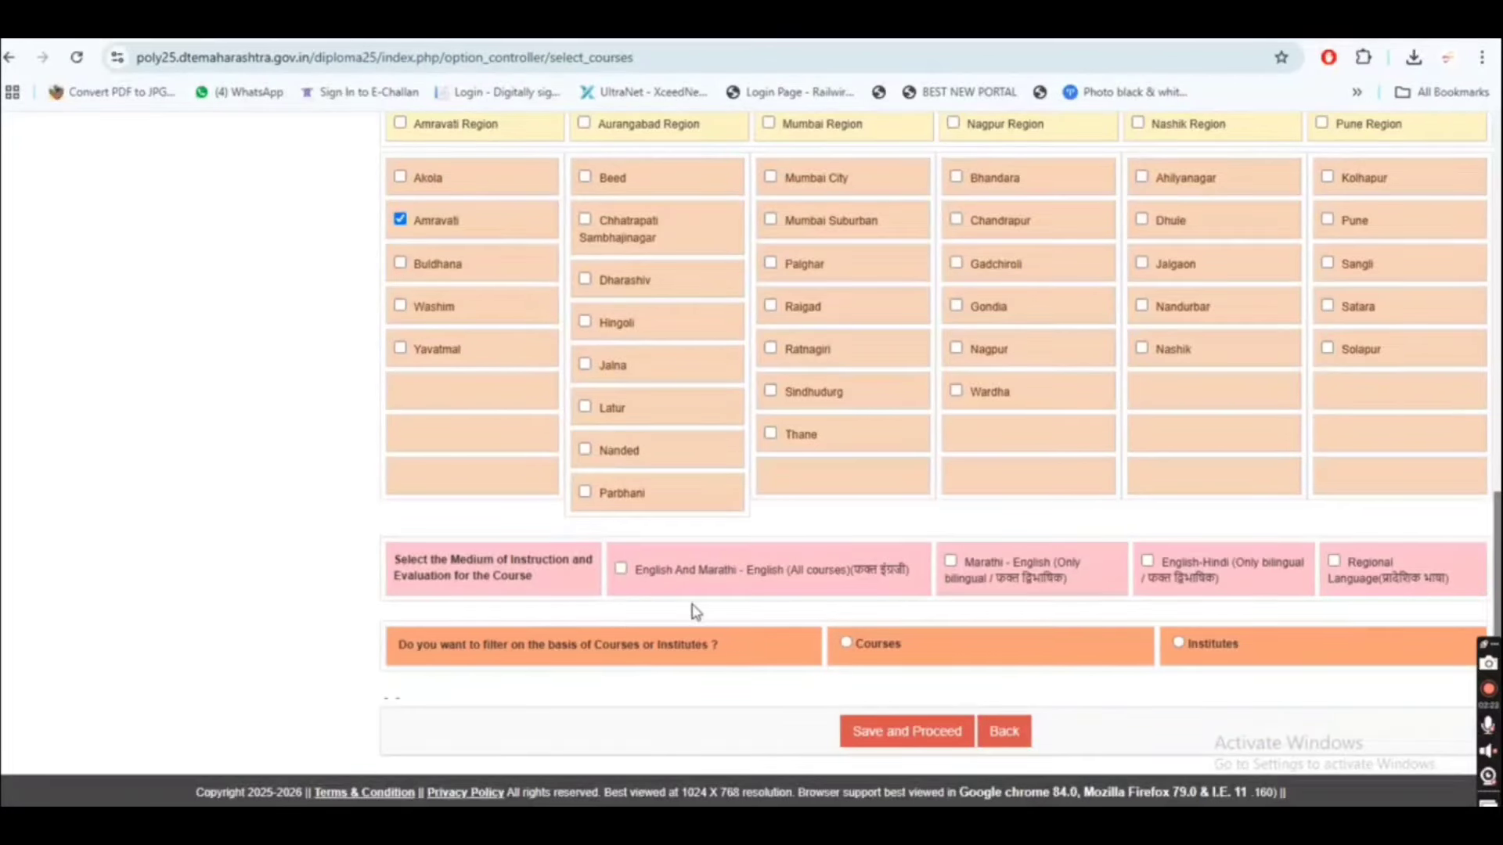
{"action": "left_click", "coordinate": [621, 570]}
{"action": "left_click", "coordinate": [1147, 561]}
{"action": "left_click", "coordinate": [1334, 561]}
Try the Institutes filter basis, switch it to Courses and look through the list of courses
{"action": "left_click", "coordinate": [1179, 645]}
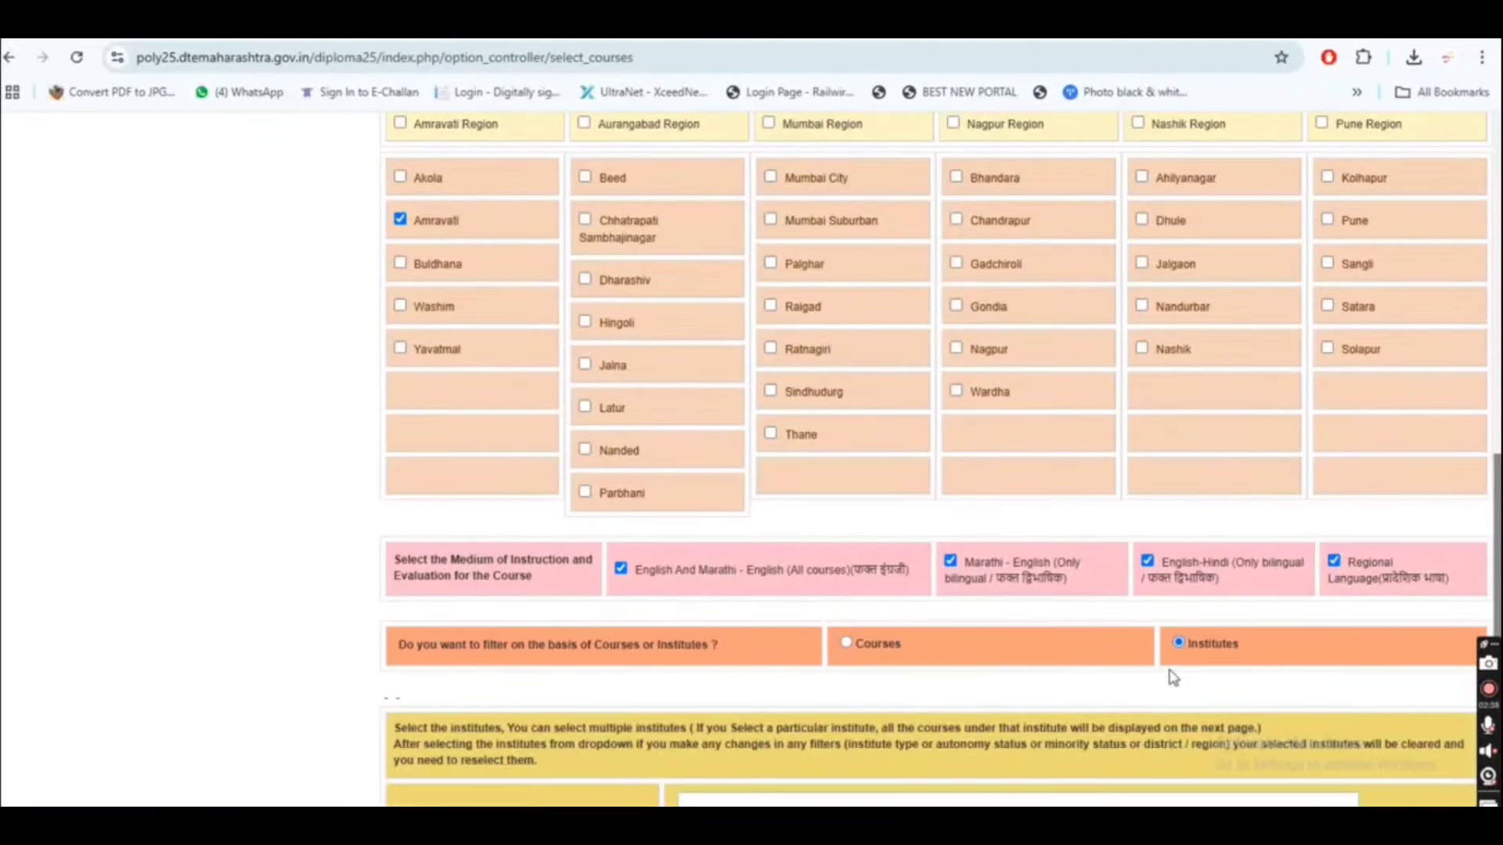
{"action": "scroll", "coordinate": [1172, 677], "scroll_direction": "down", "scroll_amount": 2}
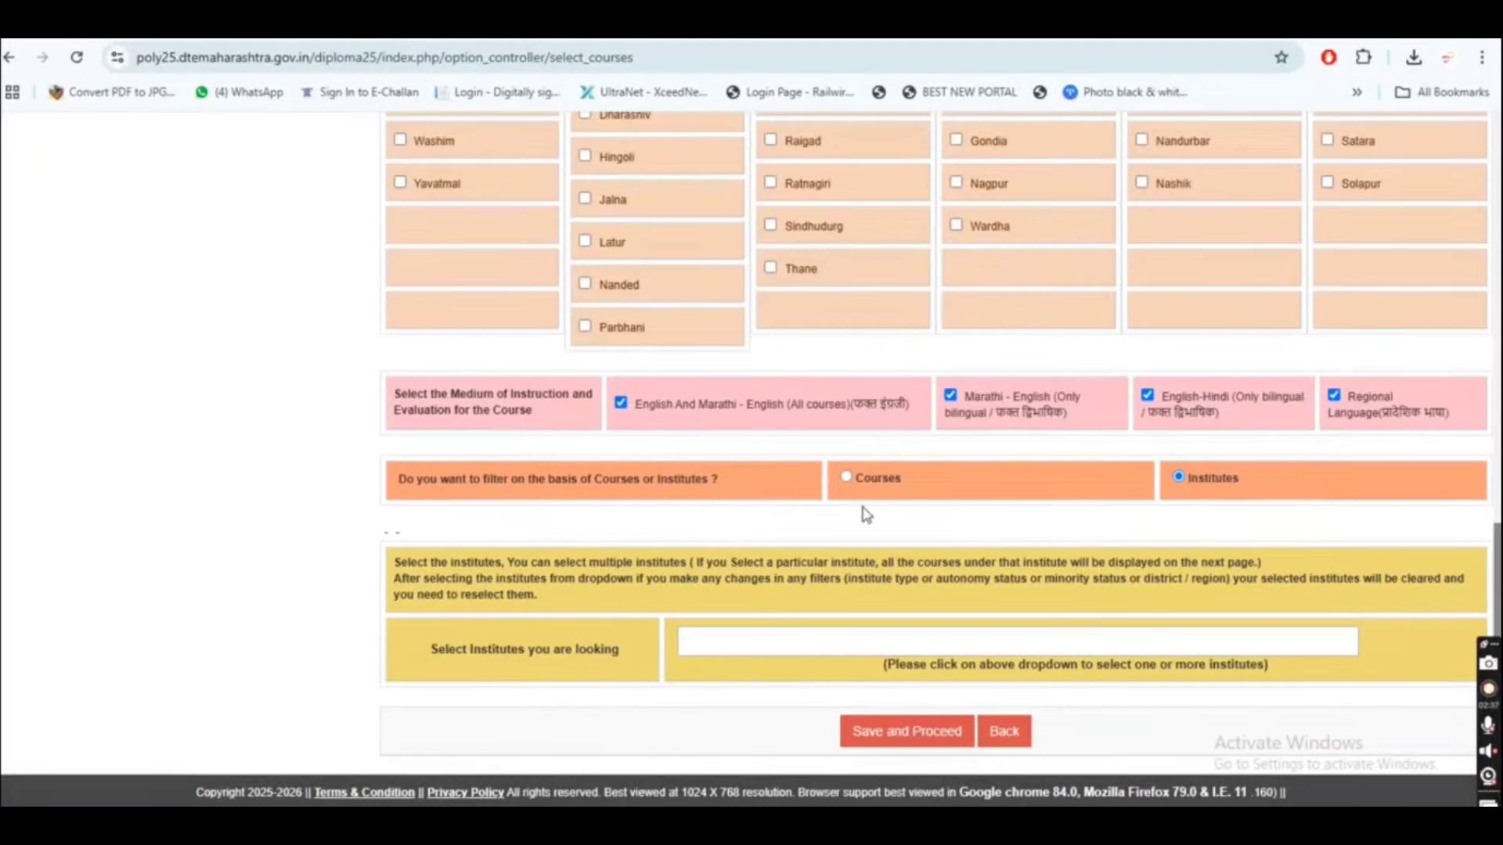
{"action": "left_click", "coordinate": [846, 478]}
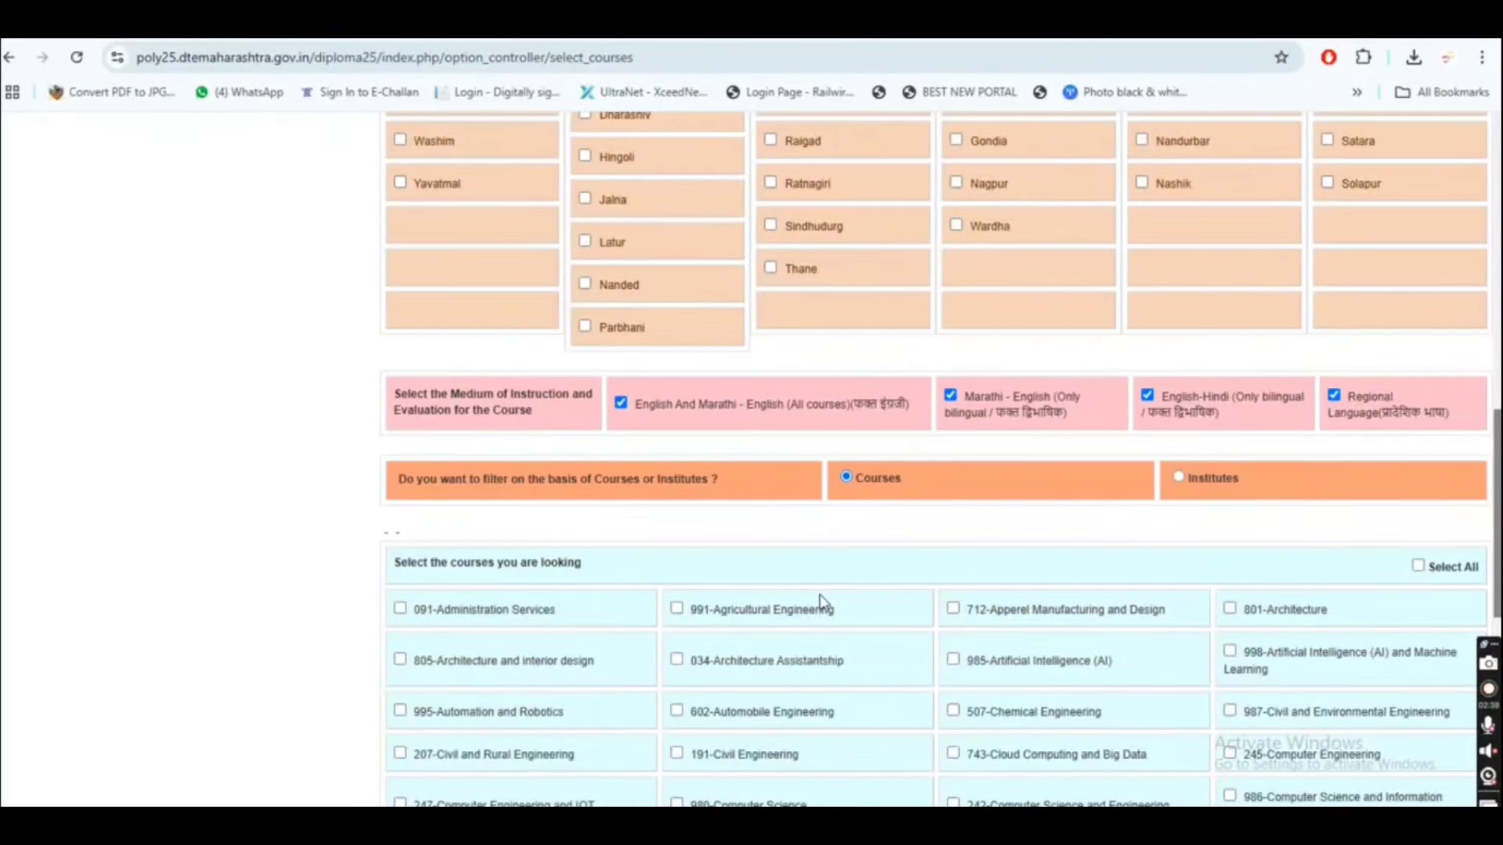
{"action": "scroll", "coordinate": [832, 606], "scroll_direction": "down", "scroll_amount": 1}
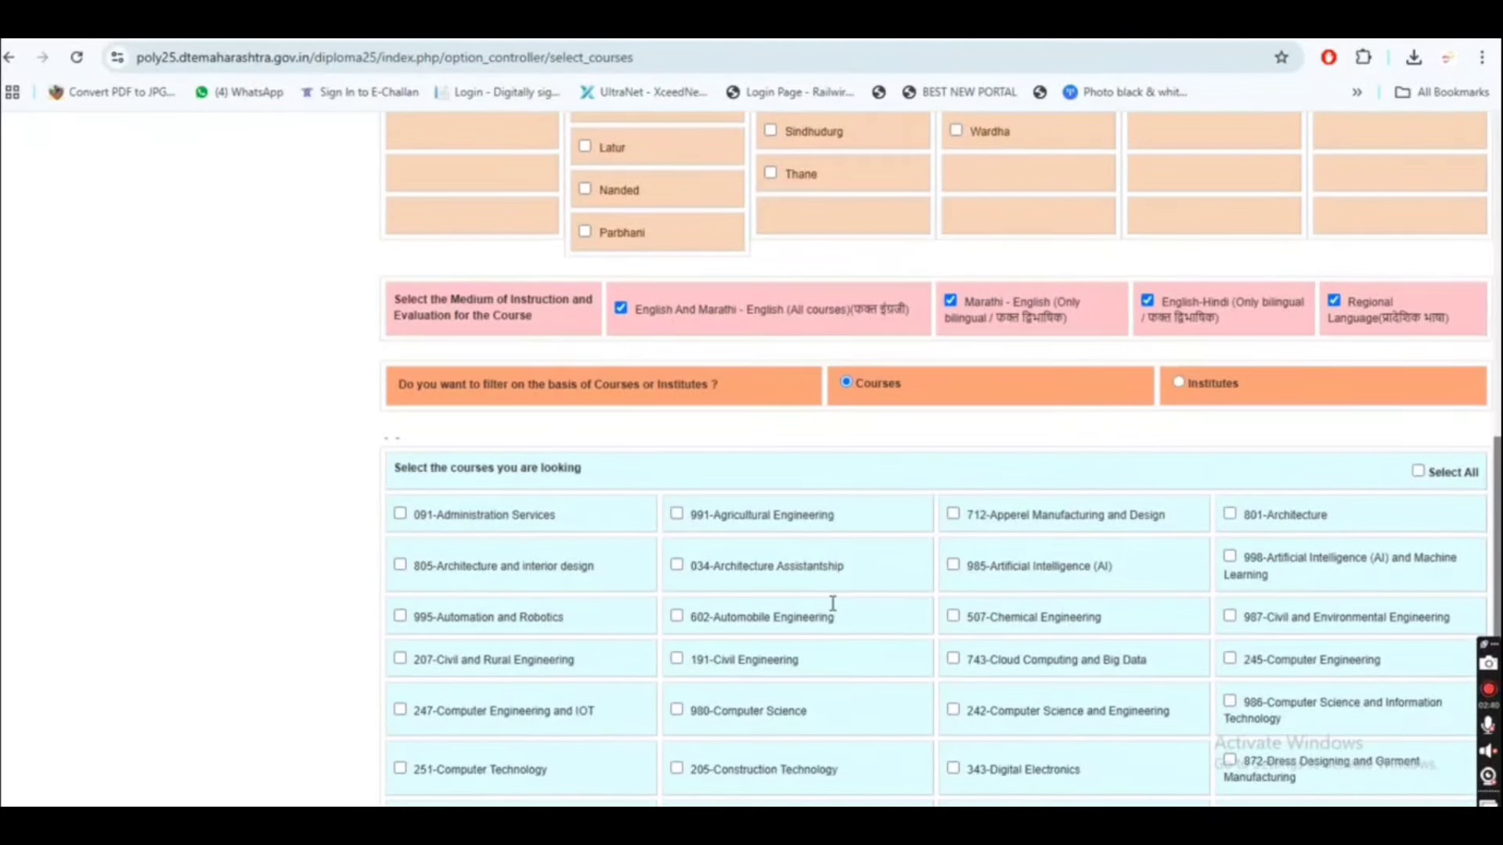
{"action": "scroll", "coordinate": [836, 610], "scroll_direction": "down", "scroll_amount": 1}
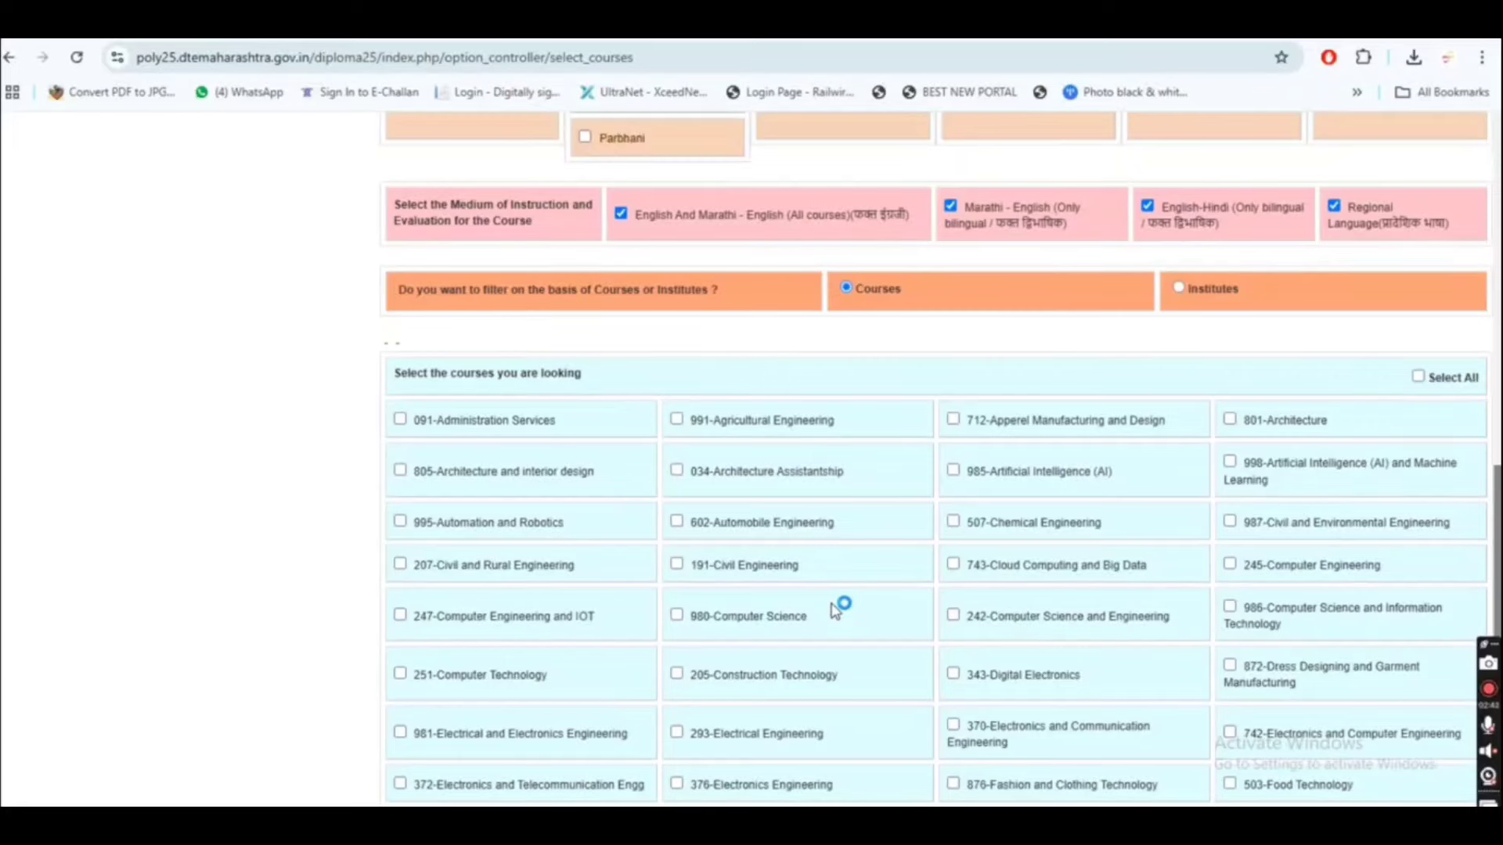
{"action": "scroll", "coordinate": [836, 609], "scroll_direction": "down", "scroll_amount": 5}
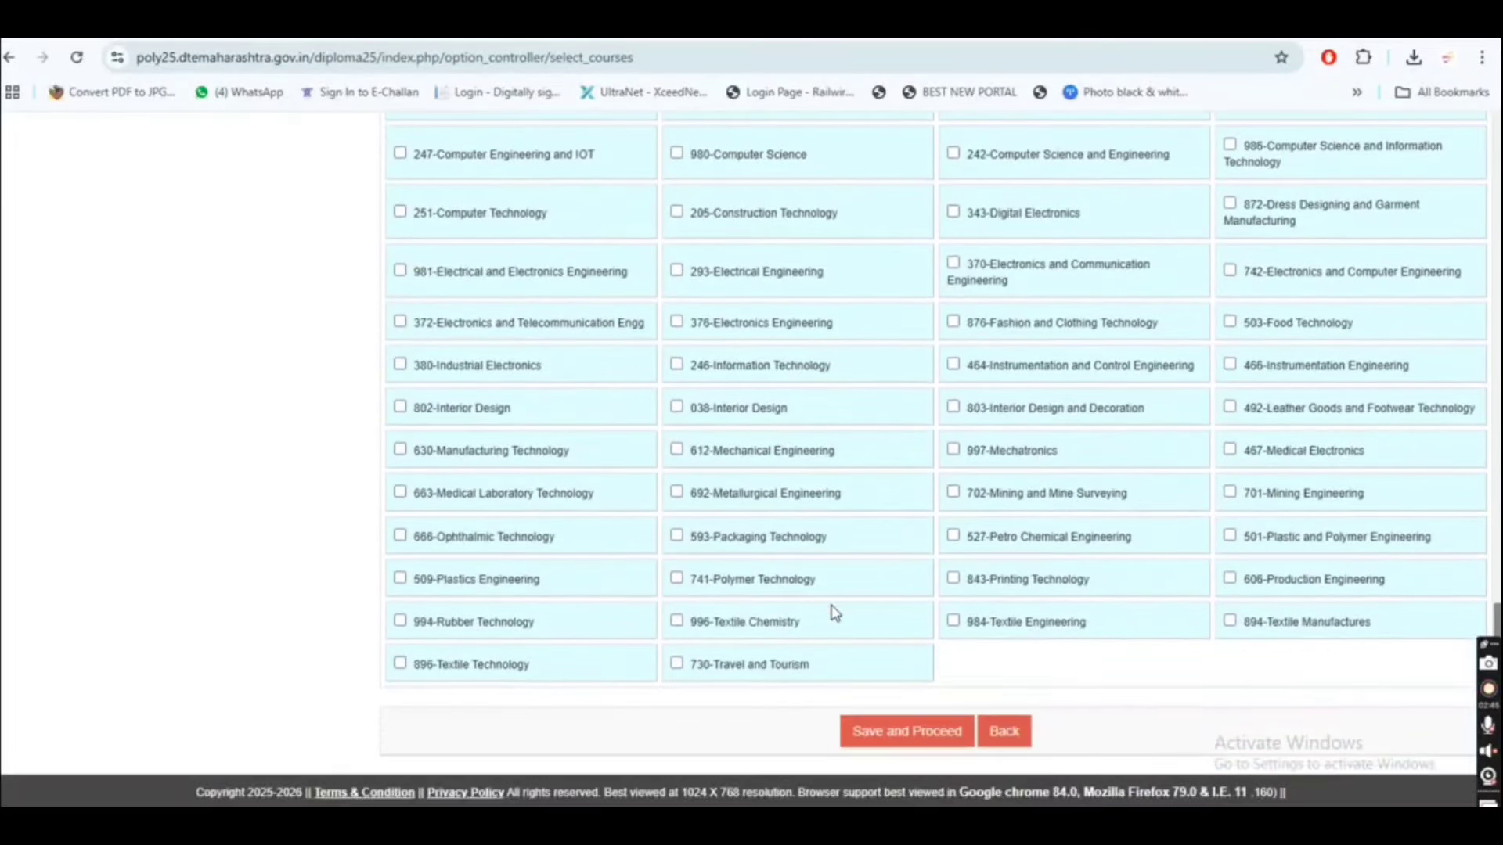
{"action": "scroll", "coordinate": [836, 613], "scroll_direction": "up", "scroll_amount": 3}
{"action": "scroll", "coordinate": [833, 606], "scroll_direction": "up", "scroll_amount": 1}
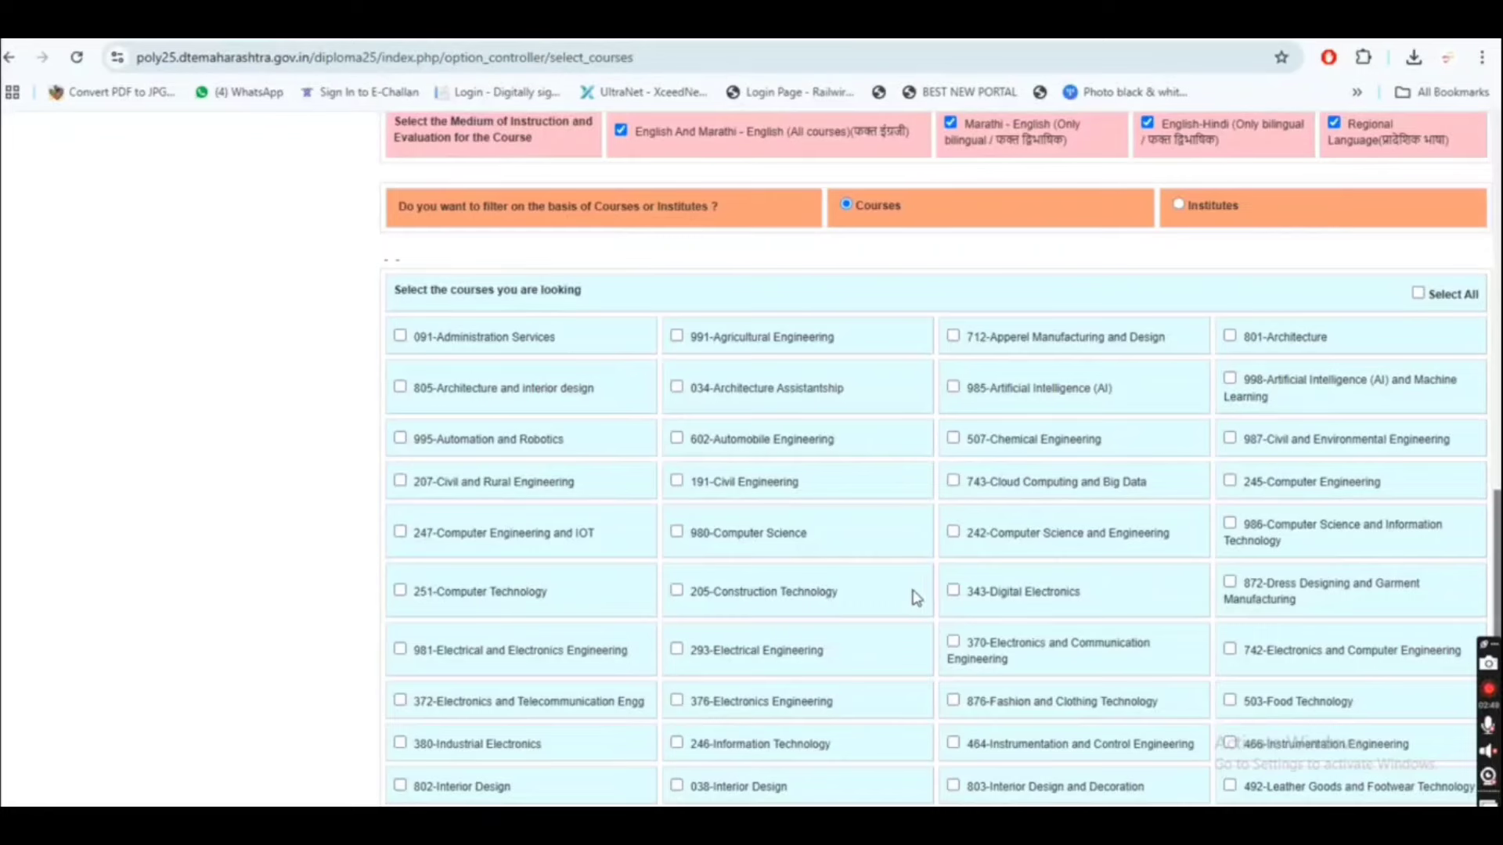
{"action": "scroll", "coordinate": [908, 598], "scroll_direction": "down", "scroll_amount": 1}
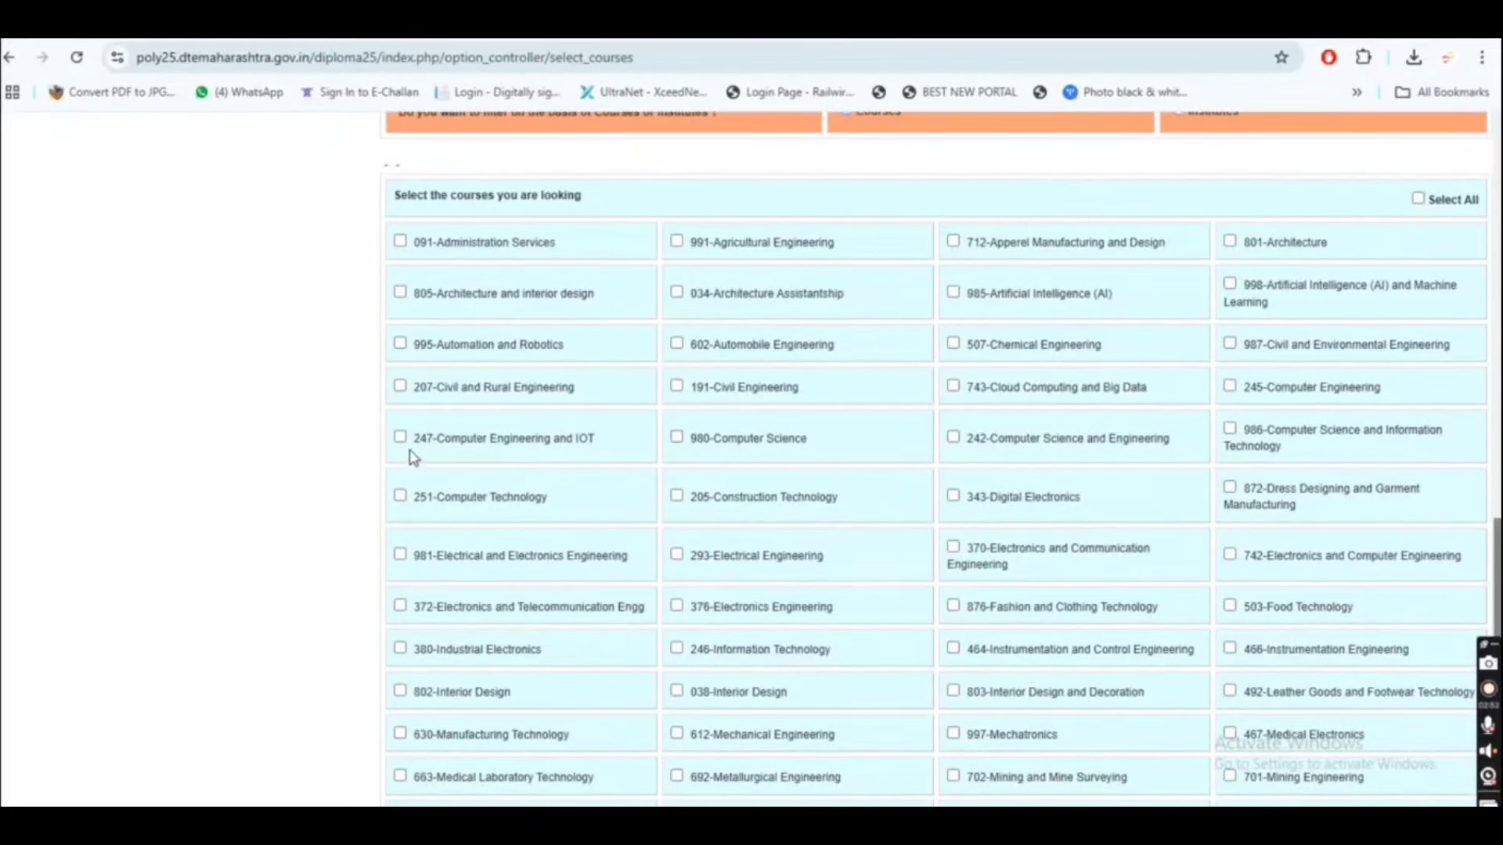
Select all courses in the list, save the filters and proceed to the choice code list
{"action": "left_click", "coordinate": [400, 495]}
{"action": "left_click", "coordinate": [677, 496]}
{"action": "left_click", "coordinate": [1418, 200]}
{"action": "scroll", "coordinate": [984, 552], "scroll_direction": "down", "scroll_amount": 4}
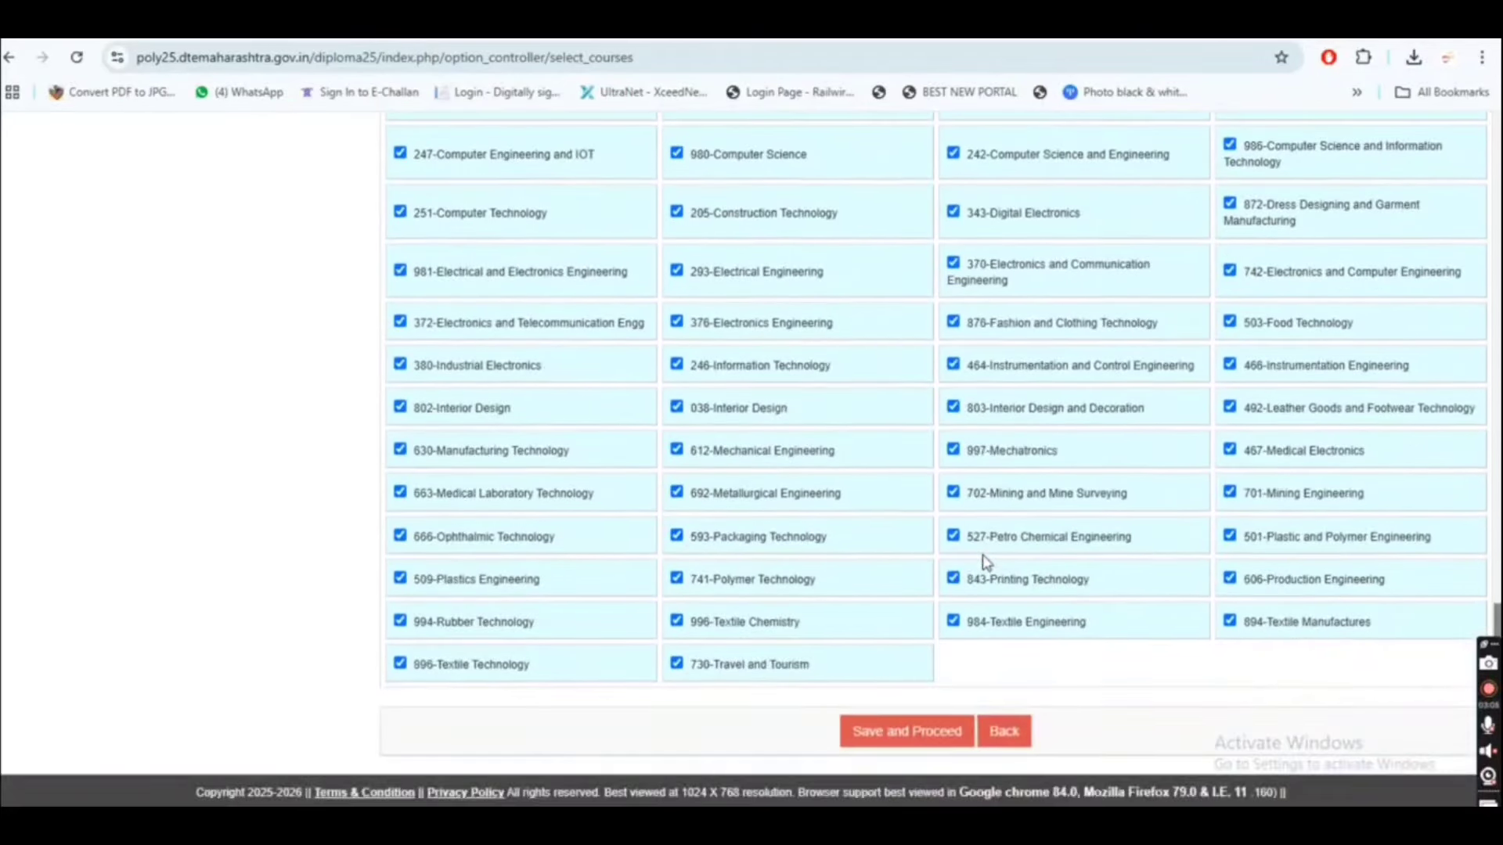
{"action": "left_click", "coordinate": [876, 740]}
{"action": "left_click", "coordinate": [828, 179]}
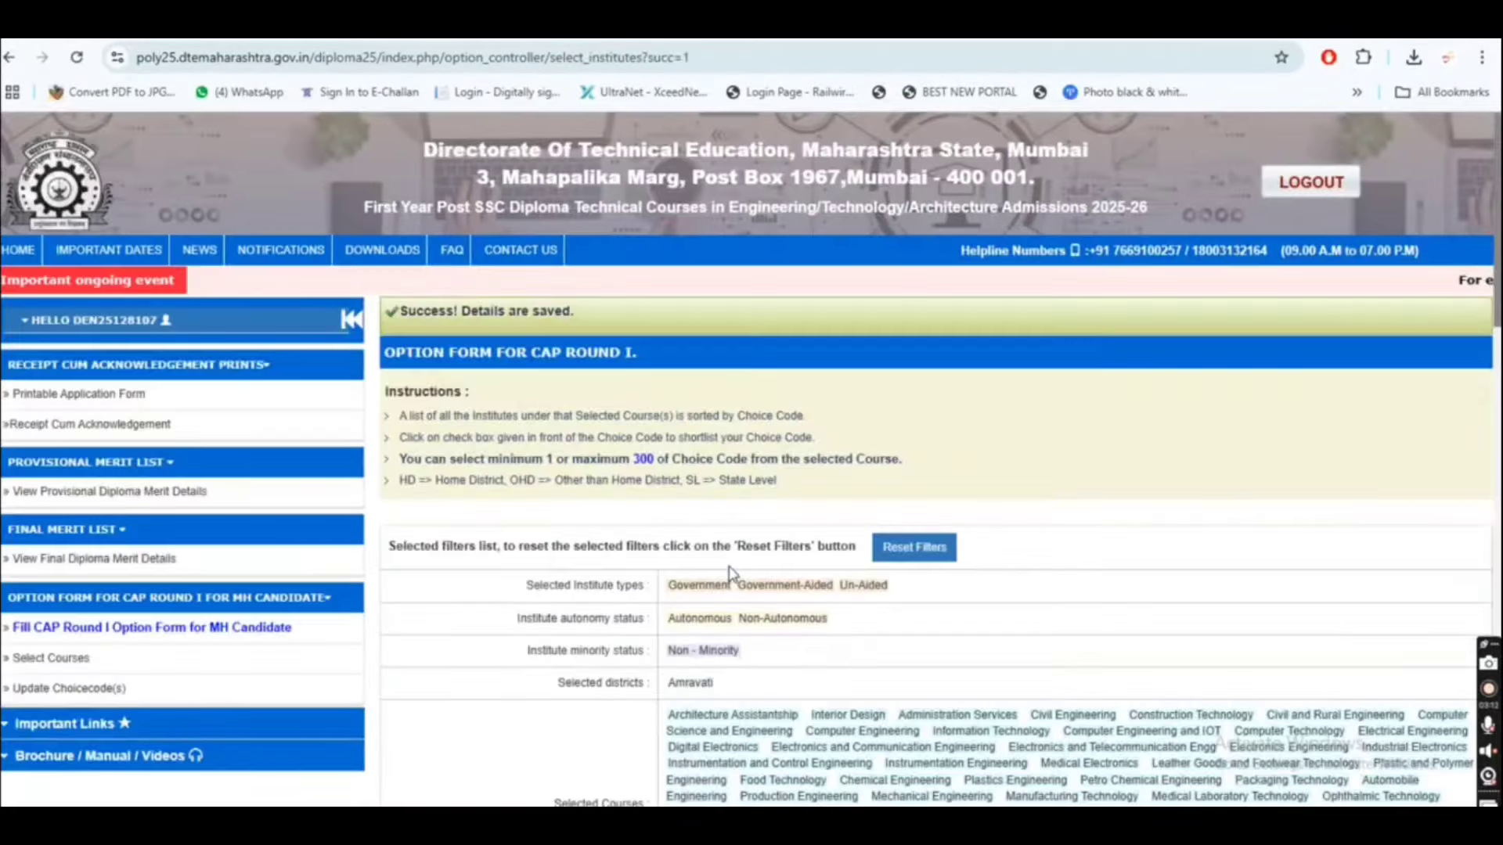
Examine the selected filters and the choice codes offered for institutes in Amravati
{"action": "scroll", "coordinate": [720, 571], "scroll_direction": "down", "scroll_amount": 6}
{"action": "scroll", "coordinate": [736, 570], "scroll_direction": "down", "scroll_amount": 5}
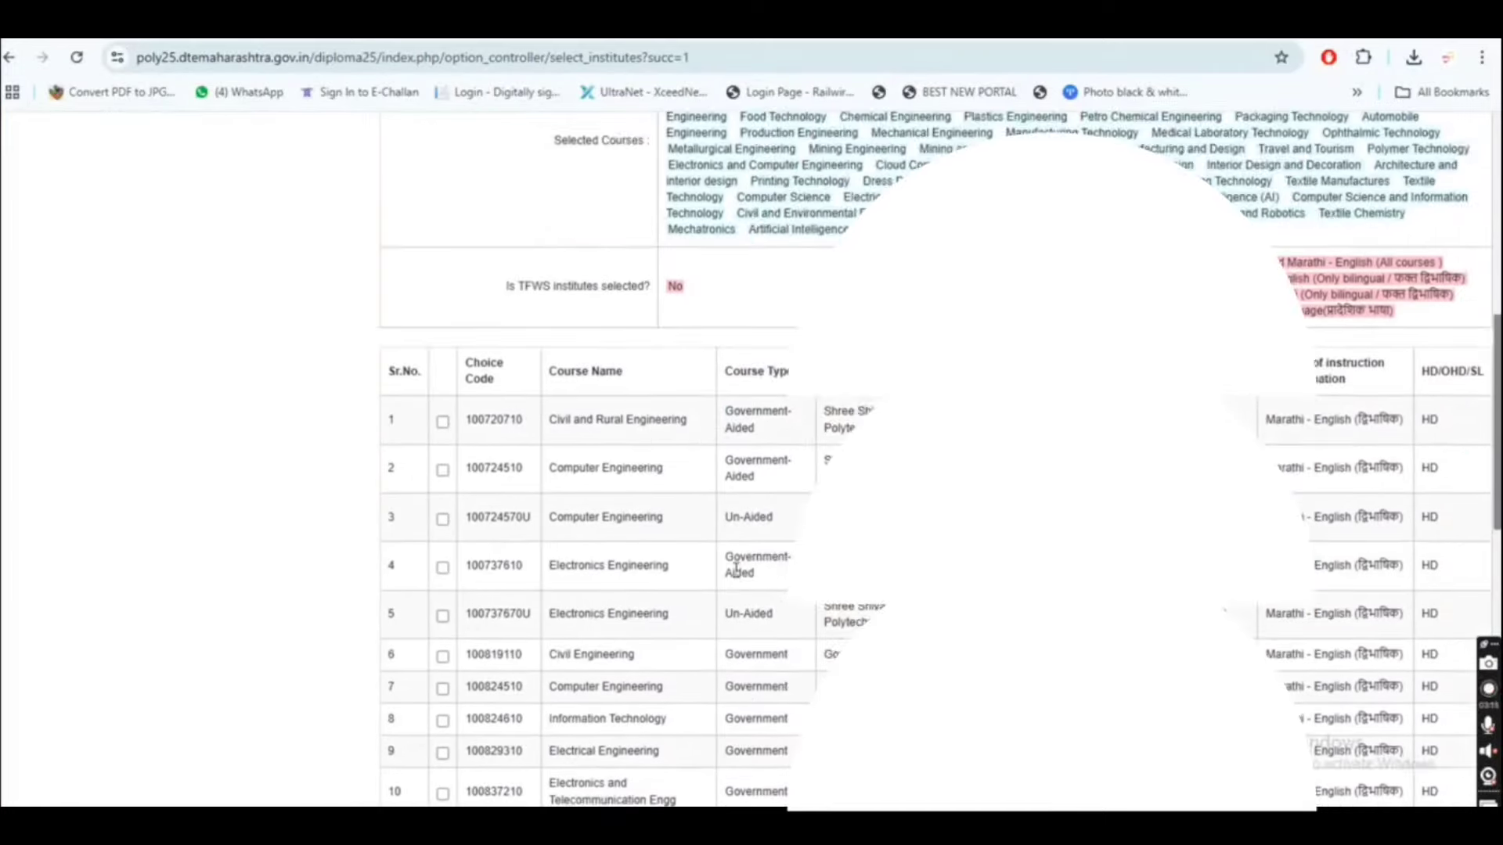
{"action": "scroll", "coordinate": [735, 577], "scroll_direction": "down", "scroll_amount": 9}
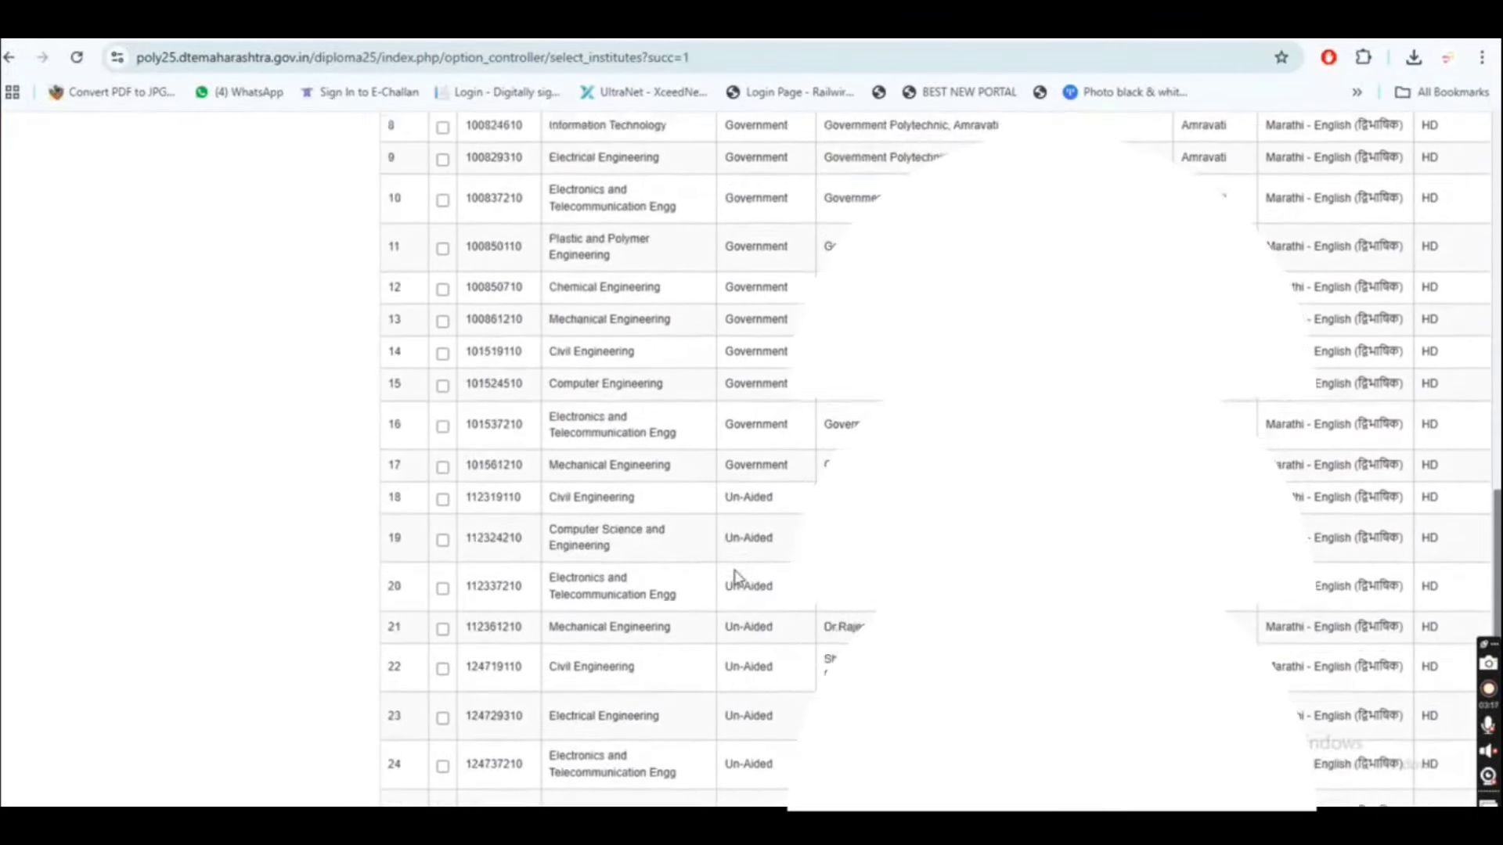
{"action": "scroll", "coordinate": [736, 578], "scroll_direction": "up", "scroll_amount": 15}
{"action": "scroll", "coordinate": [736, 578], "scroll_direction": "down", "scroll_amount": 5}
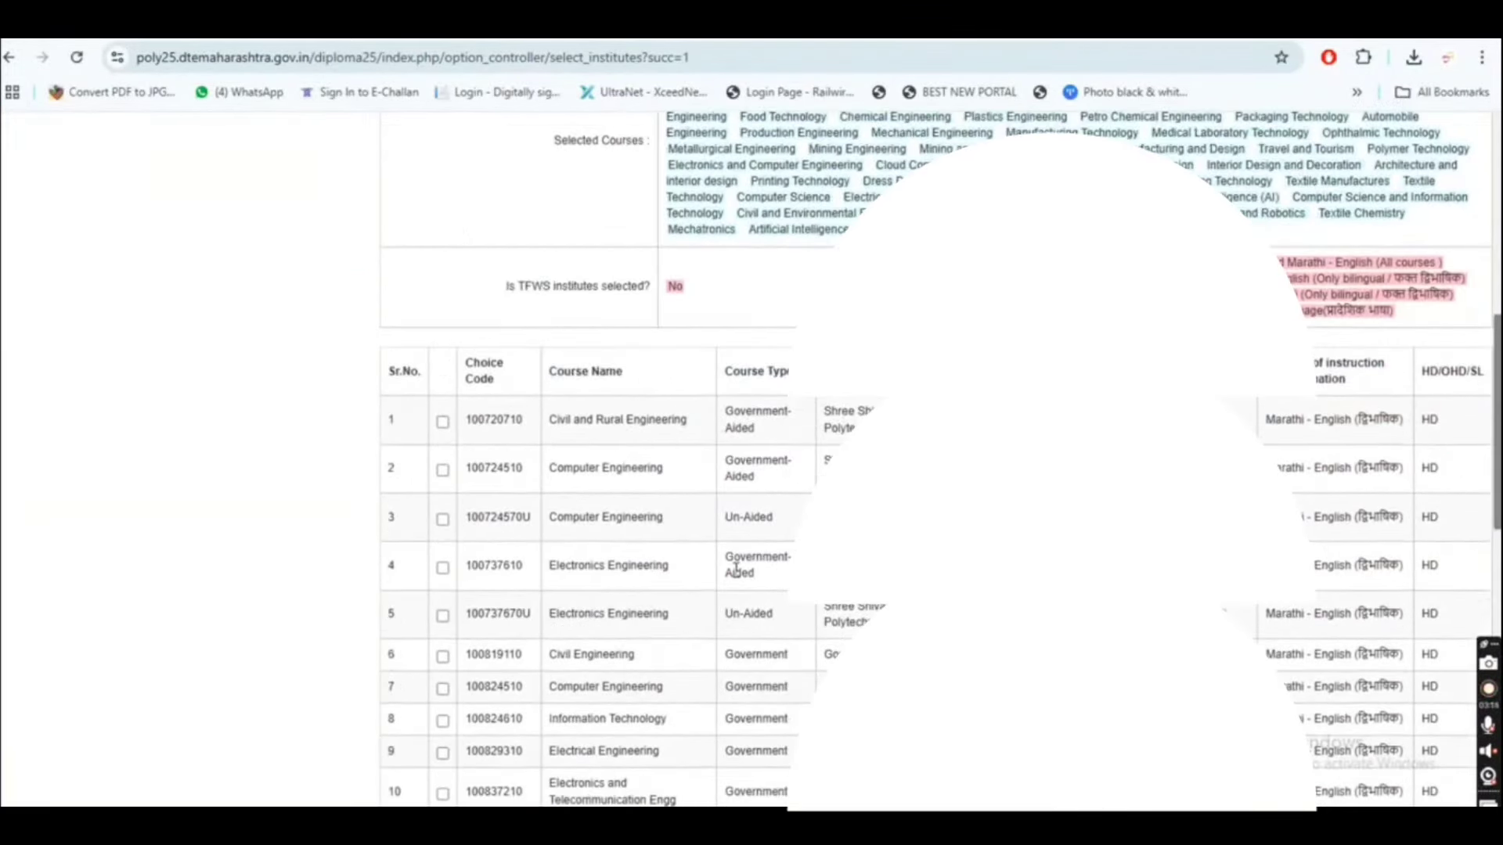
{"action": "scroll", "coordinate": [735, 578], "scroll_direction": "down", "scroll_amount": 9}
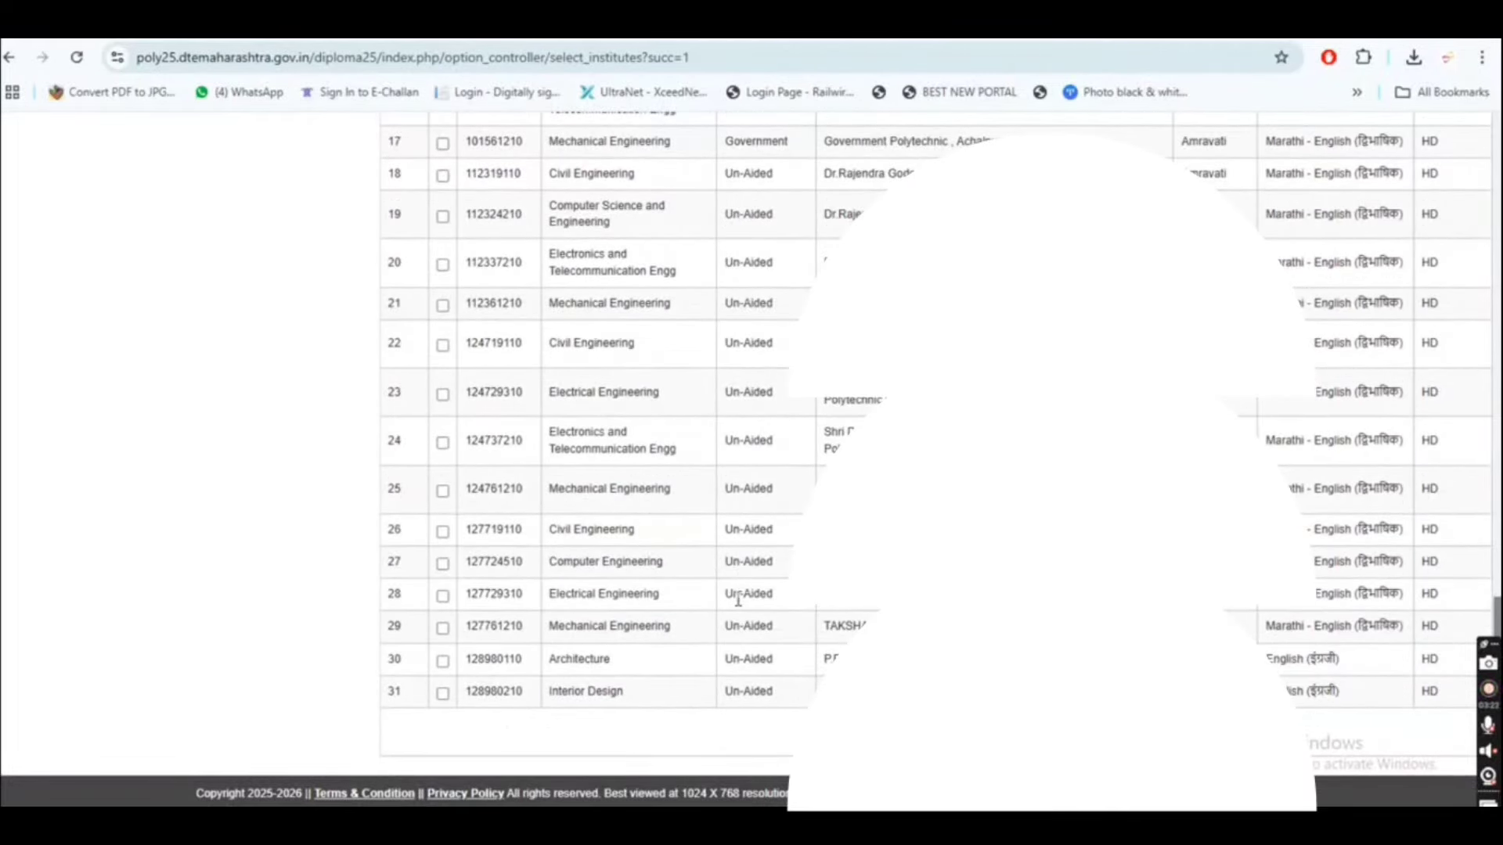
{"action": "scroll", "coordinate": [737, 599], "scroll_direction": "up", "scroll_amount": 12}
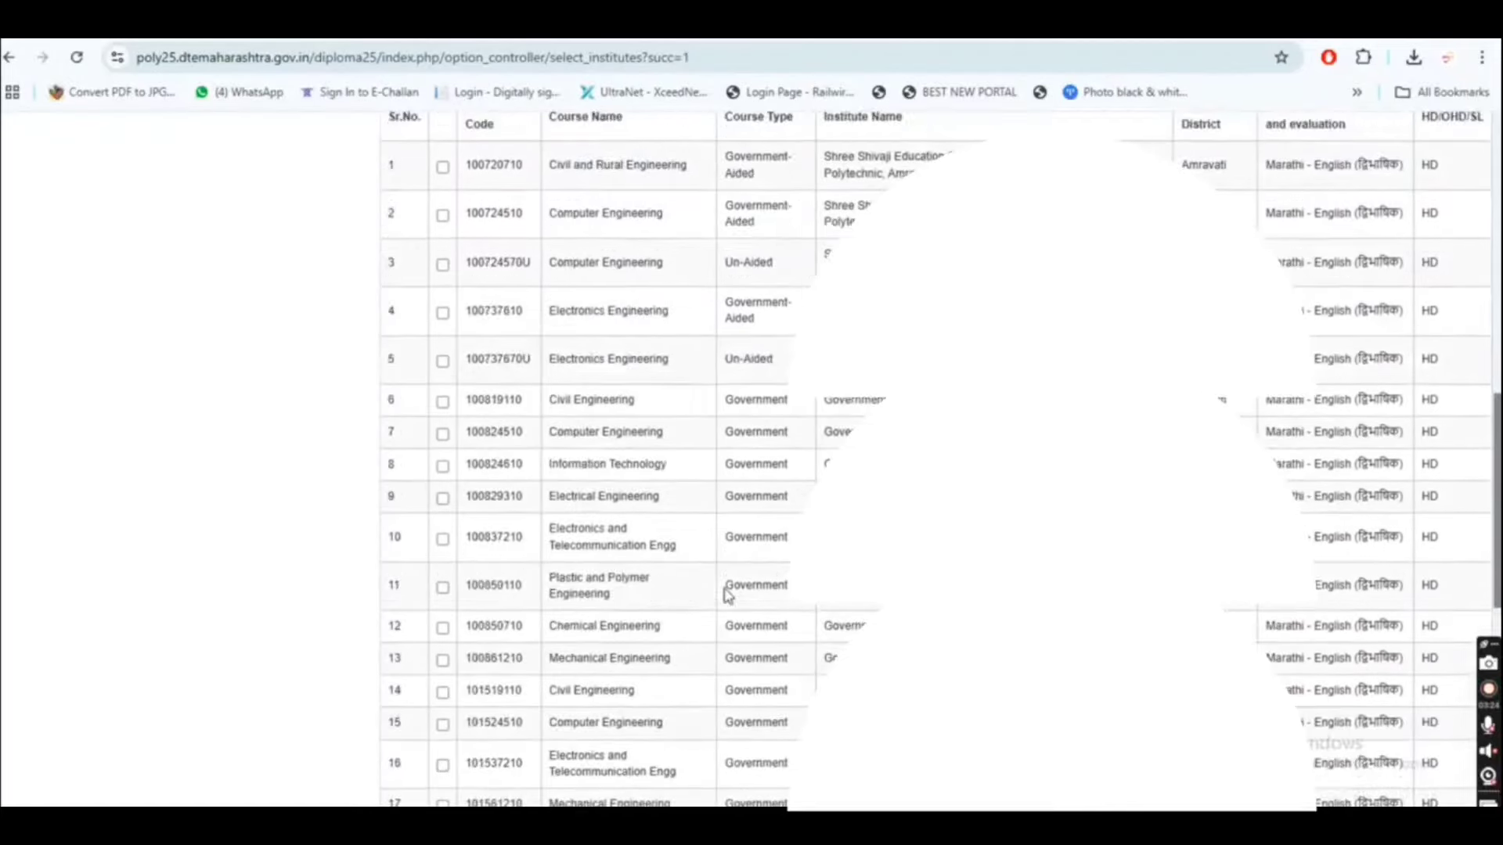
Shortlist choice codes 100724510, 100737610, 100824510, 100824610, 100829310 and 100837210
{"action": "scroll", "coordinate": [727, 595], "scroll_direction": "up", "scroll_amount": 1}
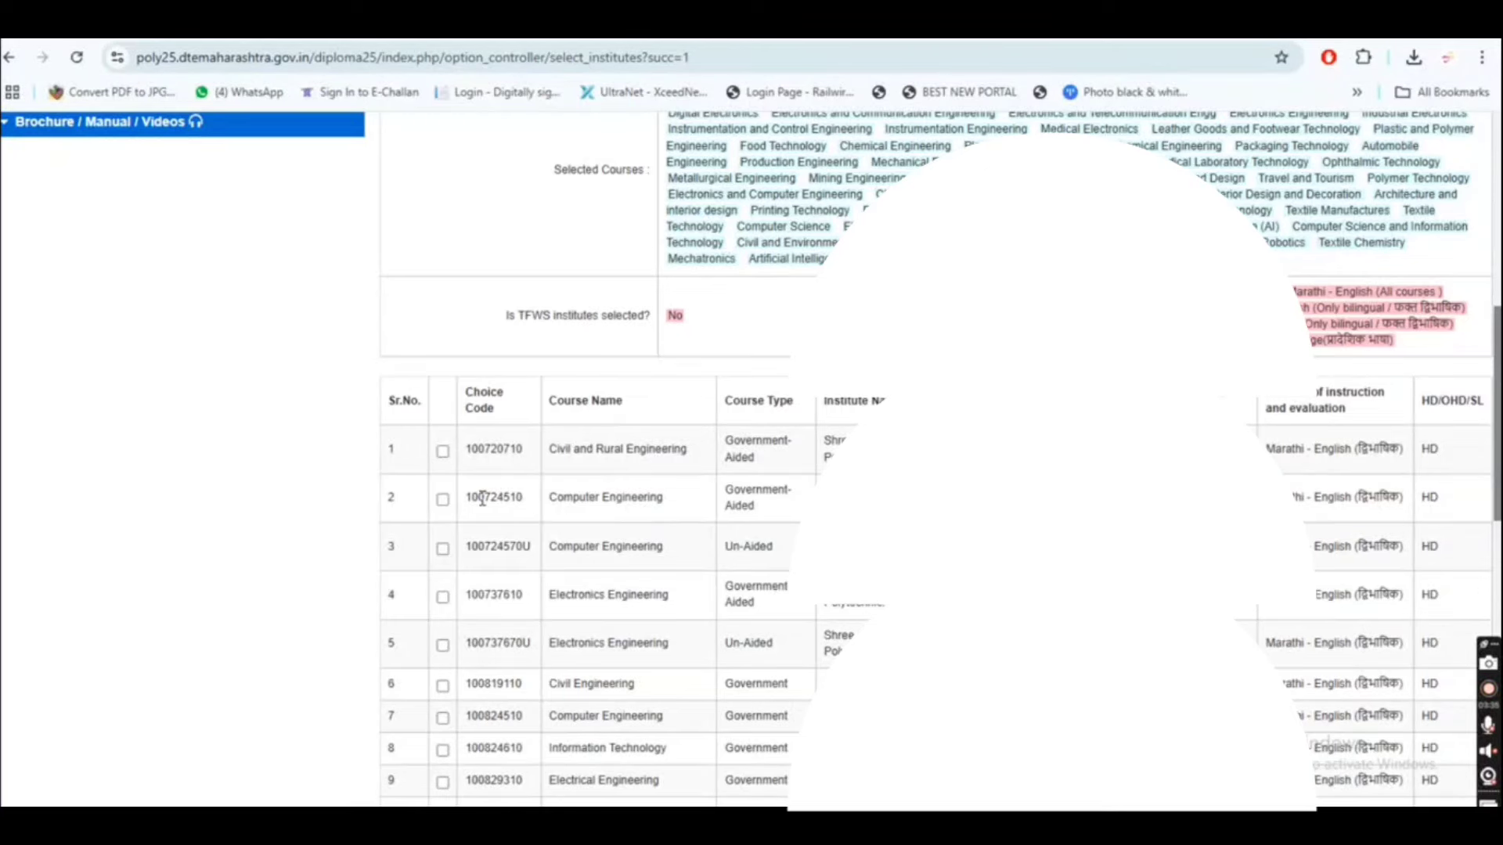
{"action": "left_click", "coordinate": [443, 501]}
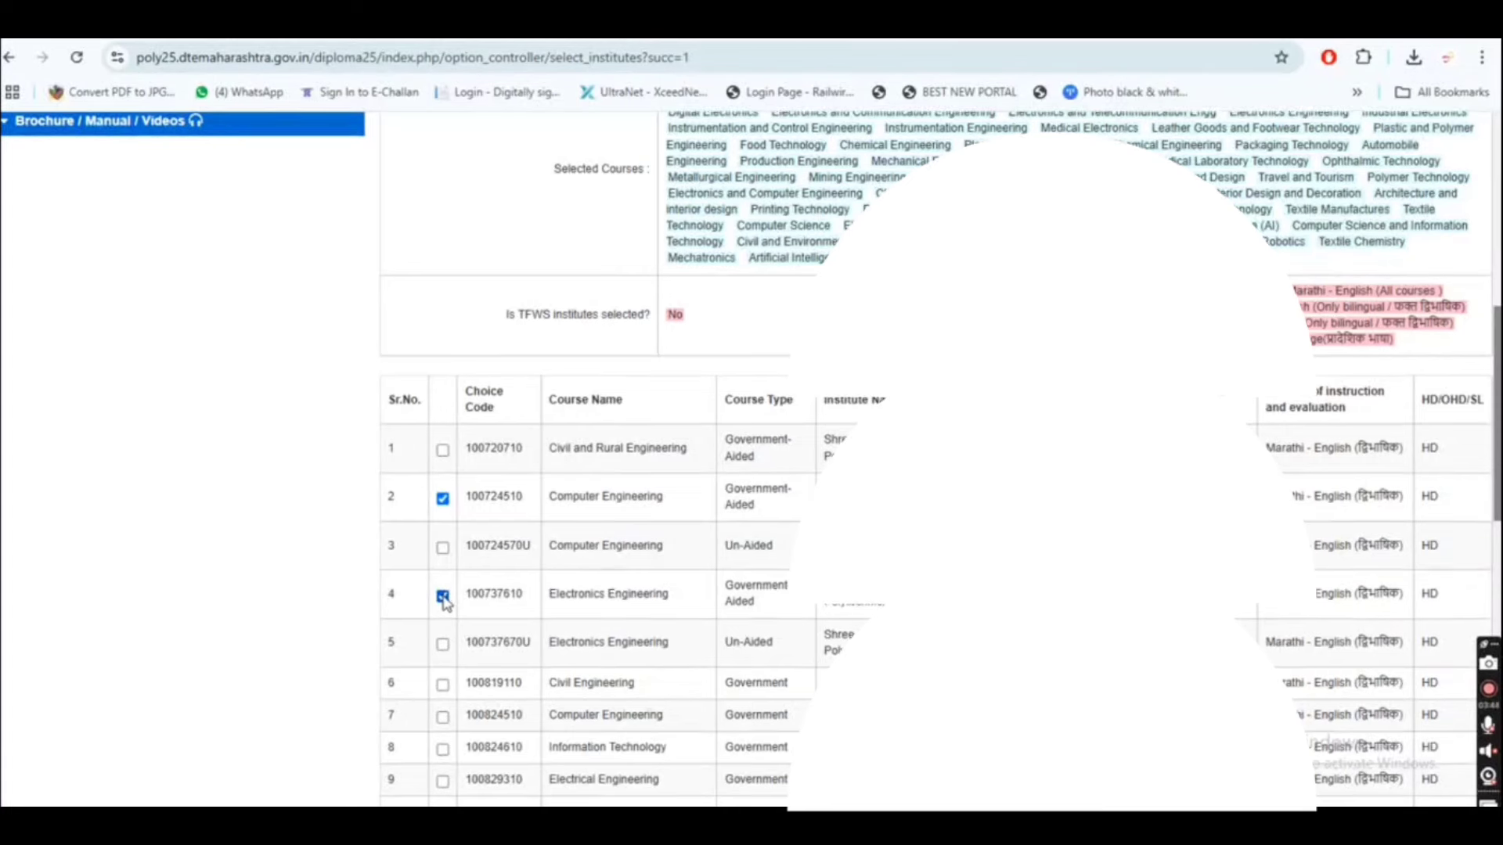
{"action": "scroll", "coordinate": [446, 603], "scroll_direction": "down", "scroll_amount": 2}
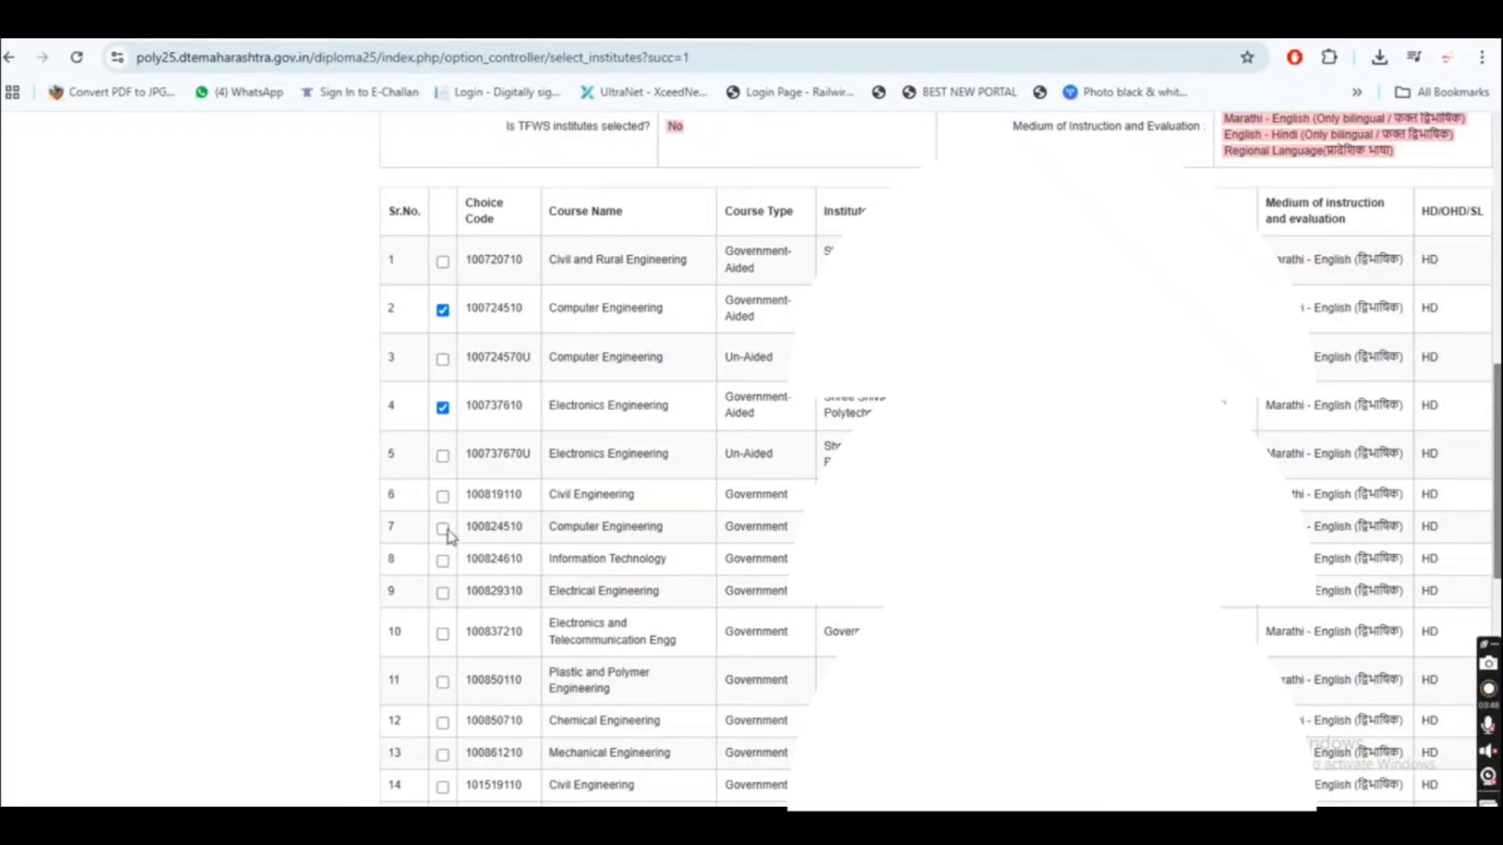
{"action": "left_click", "coordinate": [444, 530]}
{"action": "left_click", "coordinate": [443, 562]}
{"action": "left_click", "coordinate": [443, 635]}
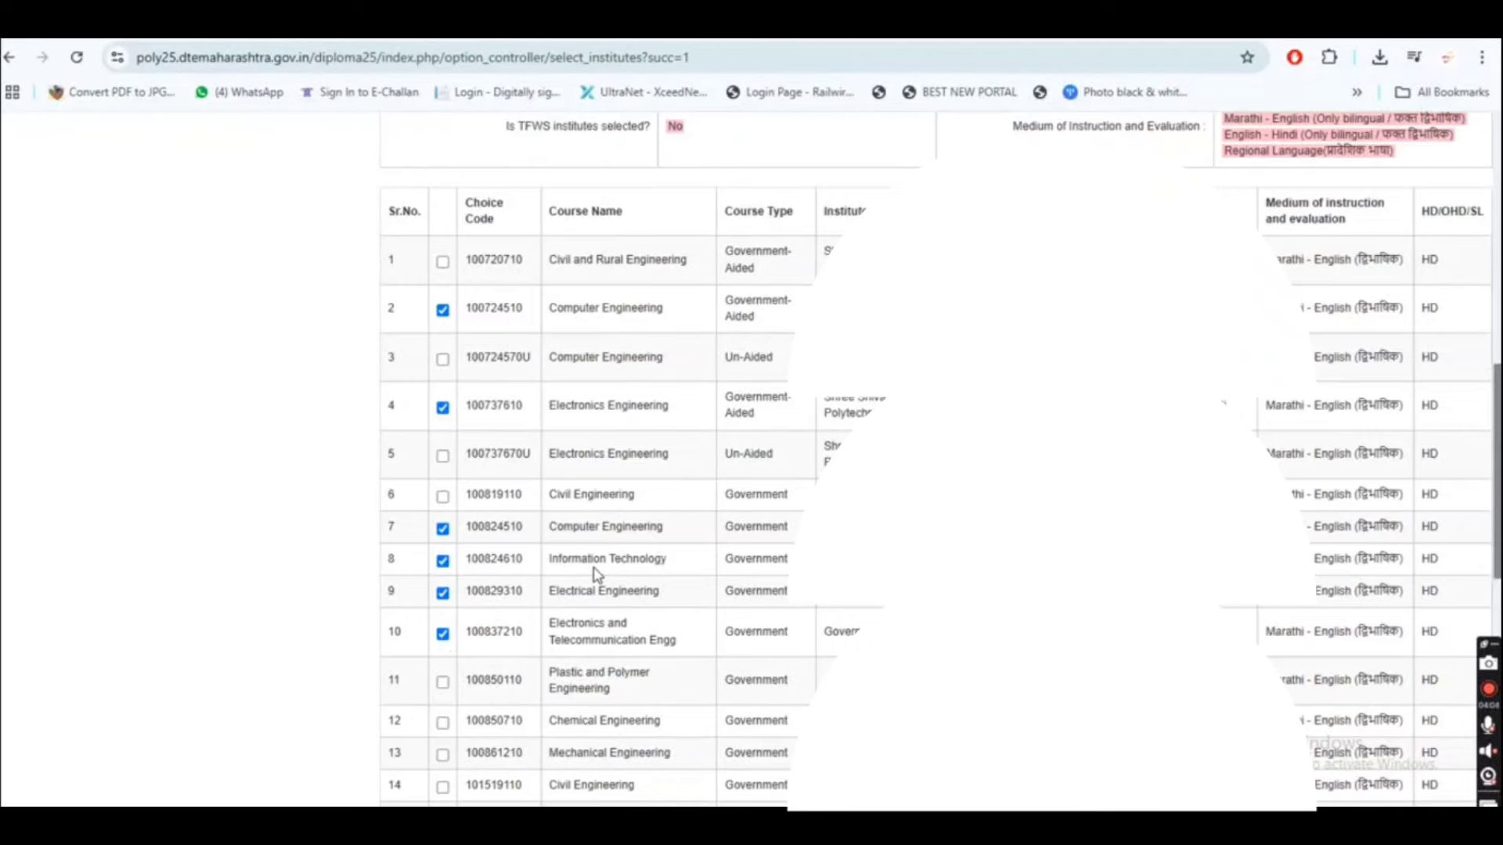
Examine the Government, Government-Aided and Un-Aided choice codes in the rest of the Amravati list
{"action": "scroll", "coordinate": [595, 574], "scroll_direction": "down", "scroll_amount": 1}
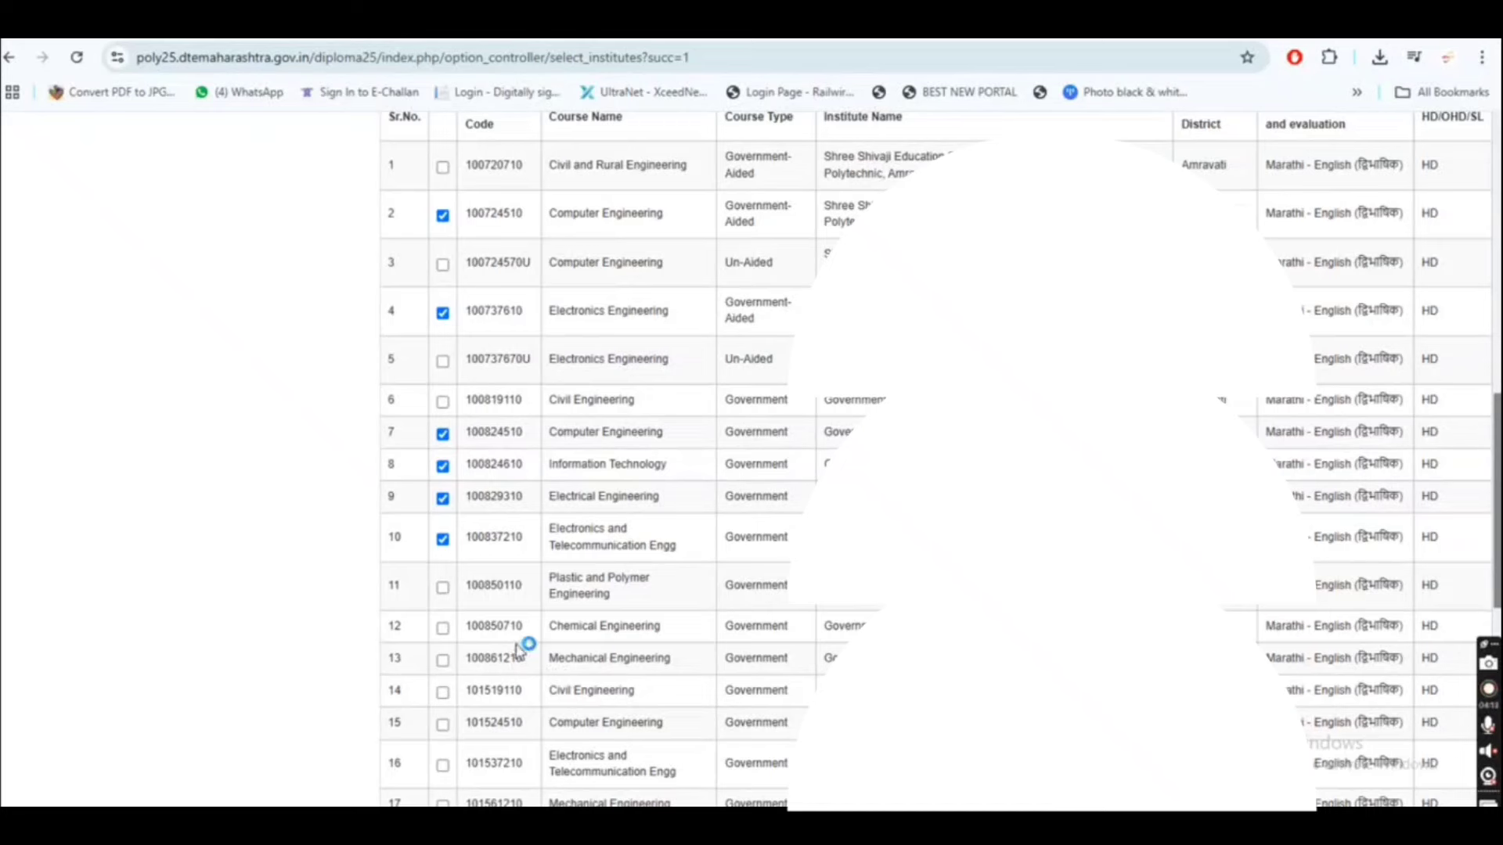
{"action": "scroll", "coordinate": [514, 650], "scroll_direction": "down", "scroll_amount": 1}
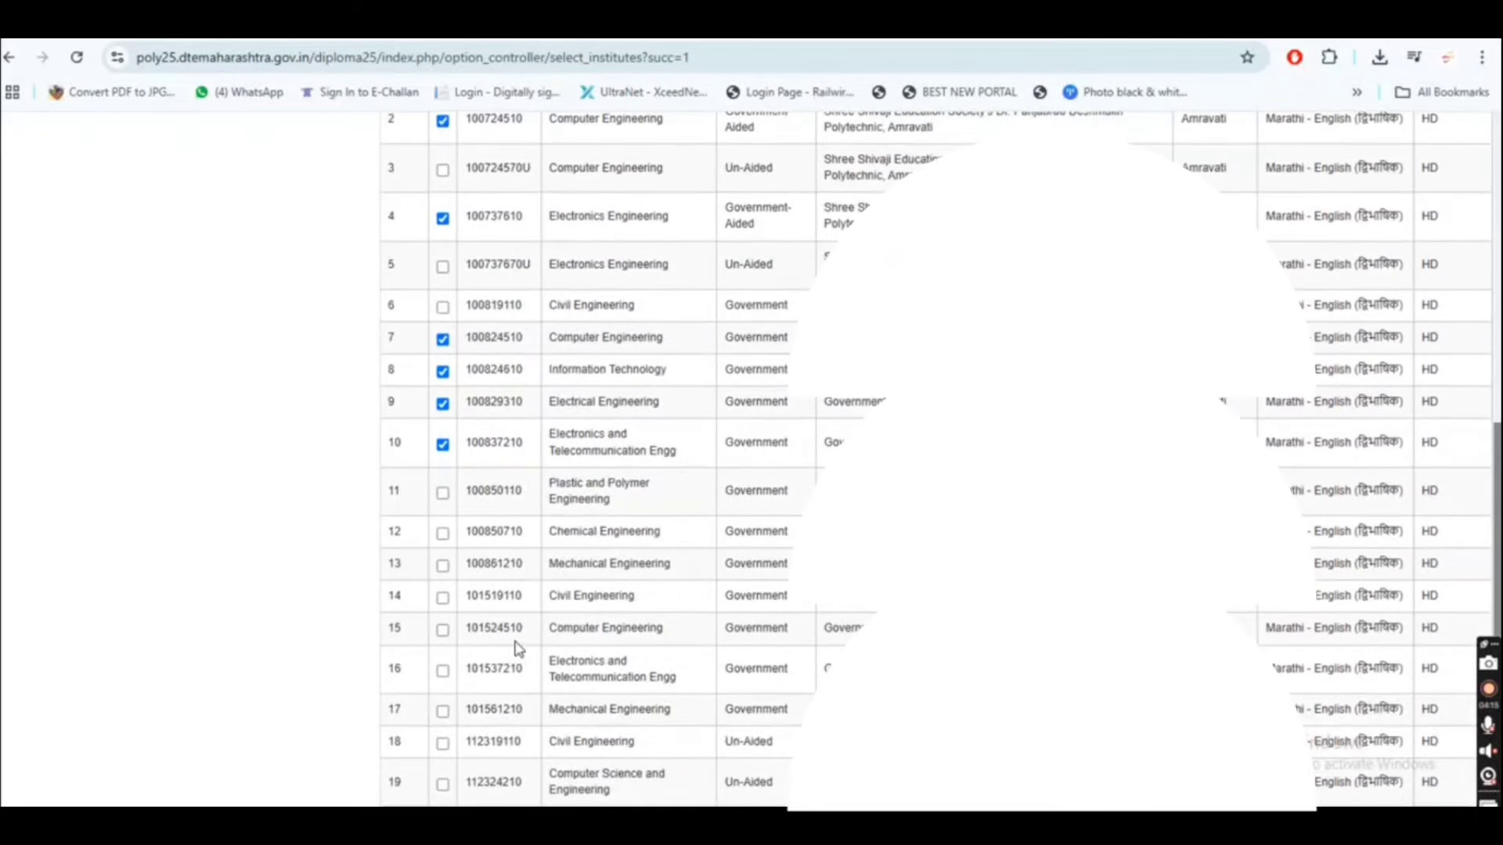
{"action": "scroll", "coordinate": [936, 458], "scroll_direction": "down", "scroll_amount": 2}
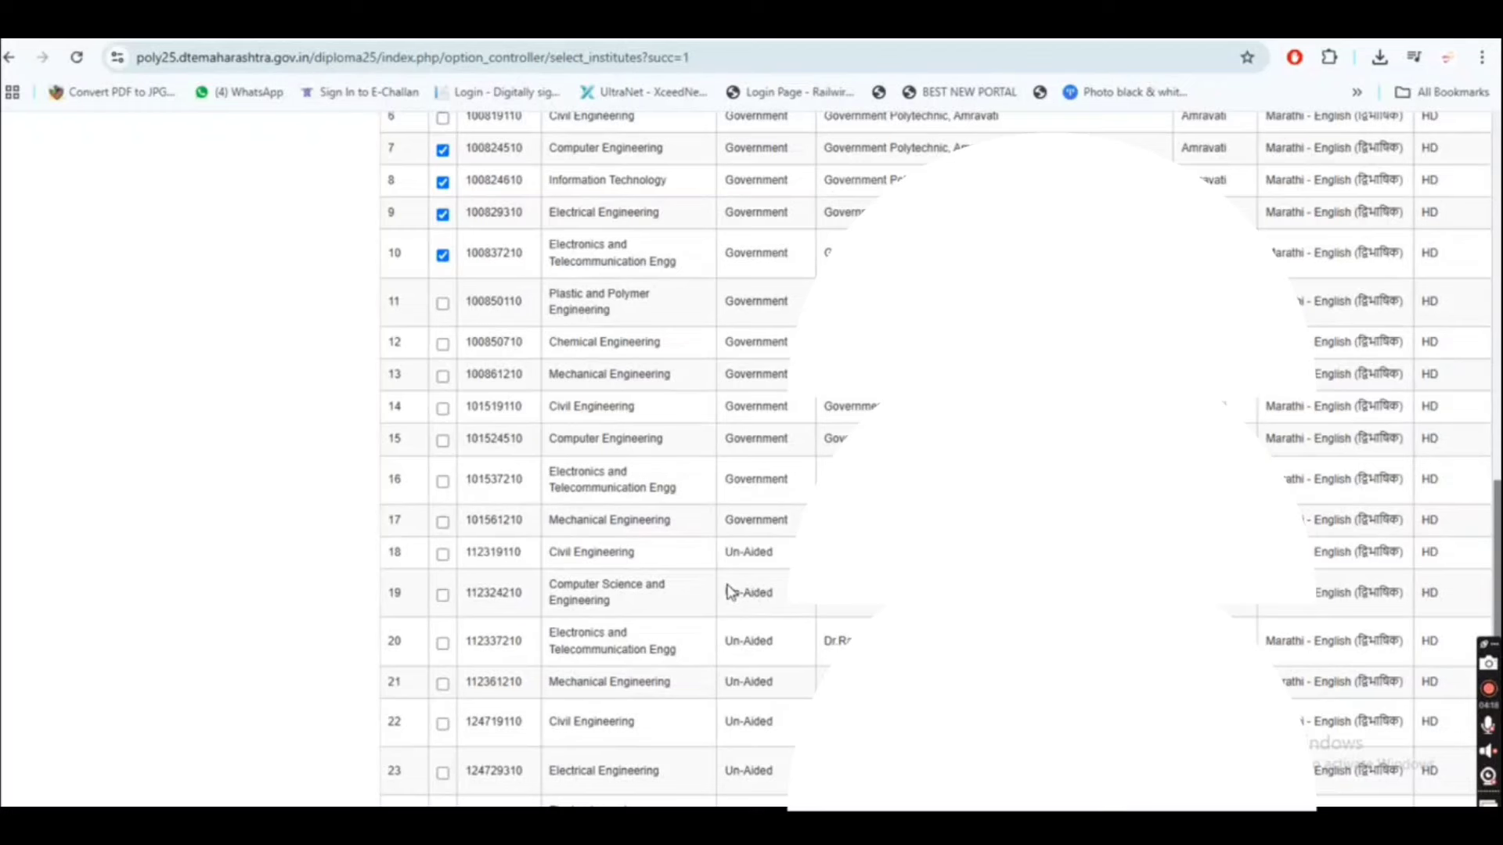
{"action": "scroll", "coordinate": [730, 593], "scroll_direction": "down", "scroll_amount": 1}
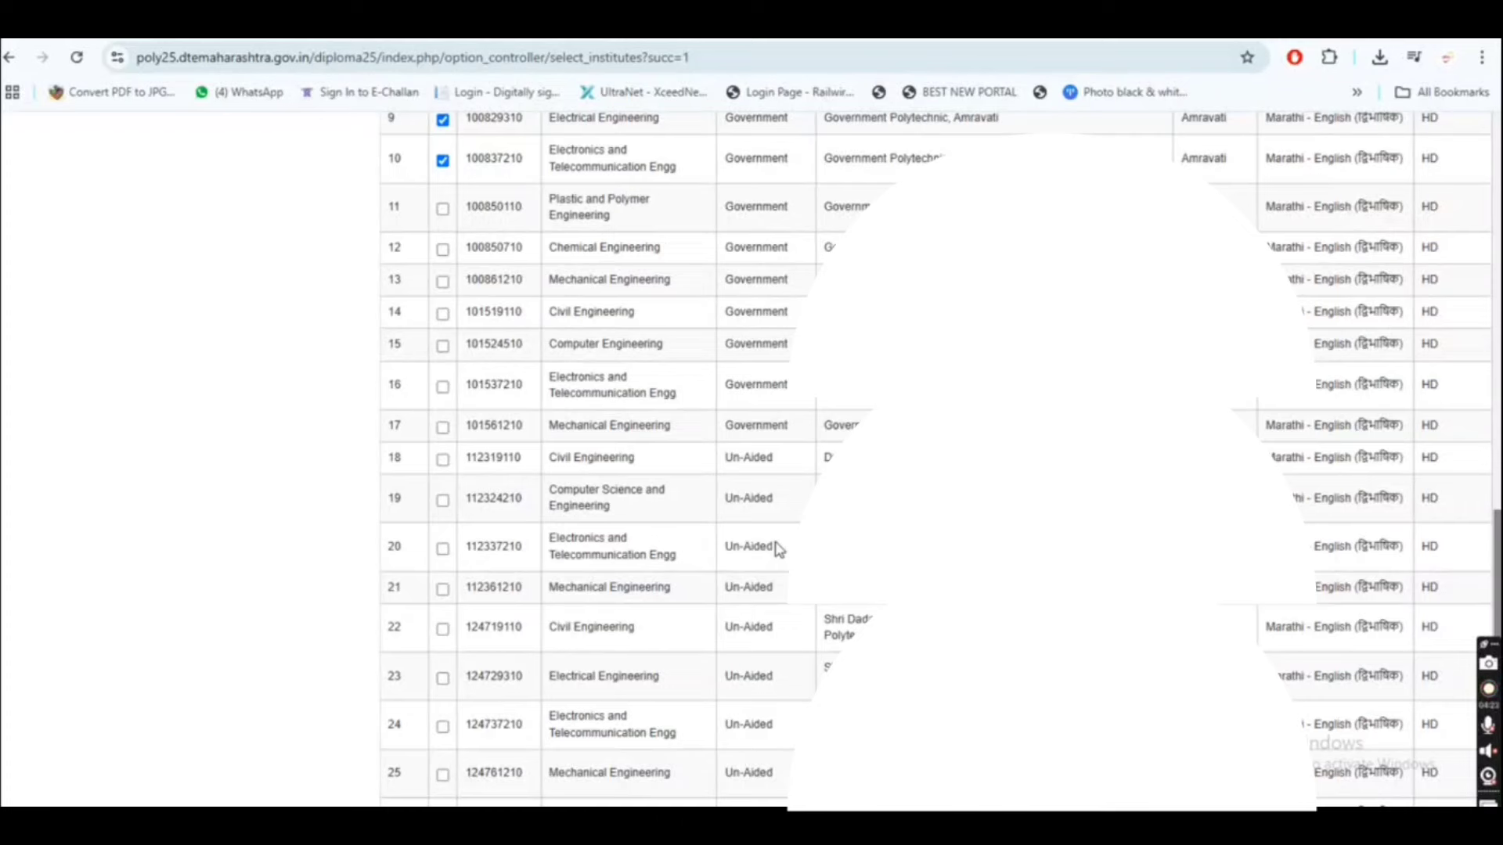
{"action": "scroll", "coordinate": [778, 548], "scroll_direction": "down", "scroll_amount": 3}
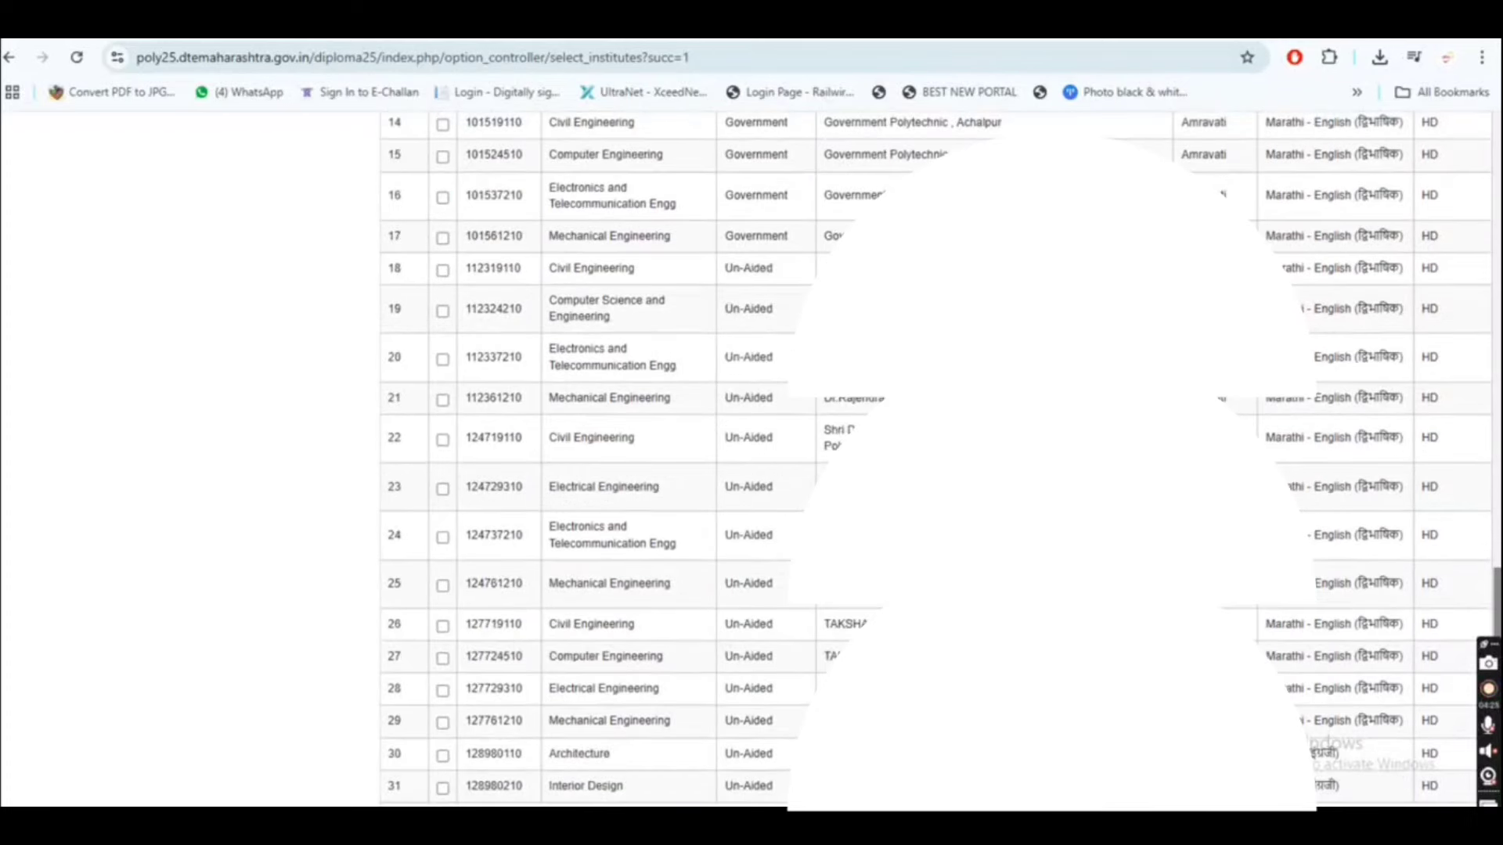
{"action": "scroll", "coordinate": [762, 620], "scroll_direction": "up", "scroll_amount": 8}
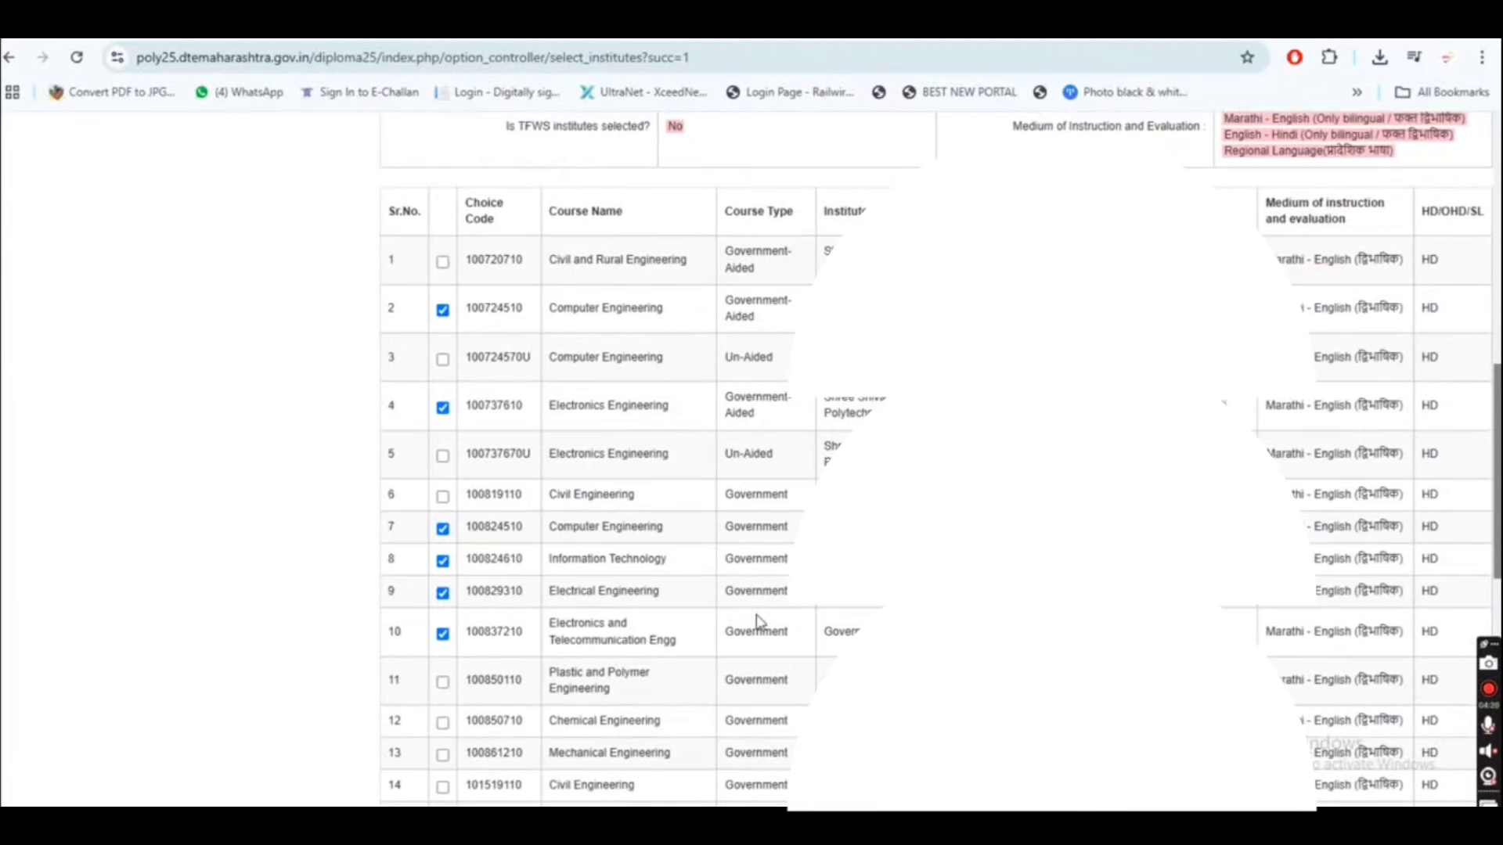
{"action": "scroll", "coordinate": [752, 614], "scroll_direction": "down", "scroll_amount": 6}
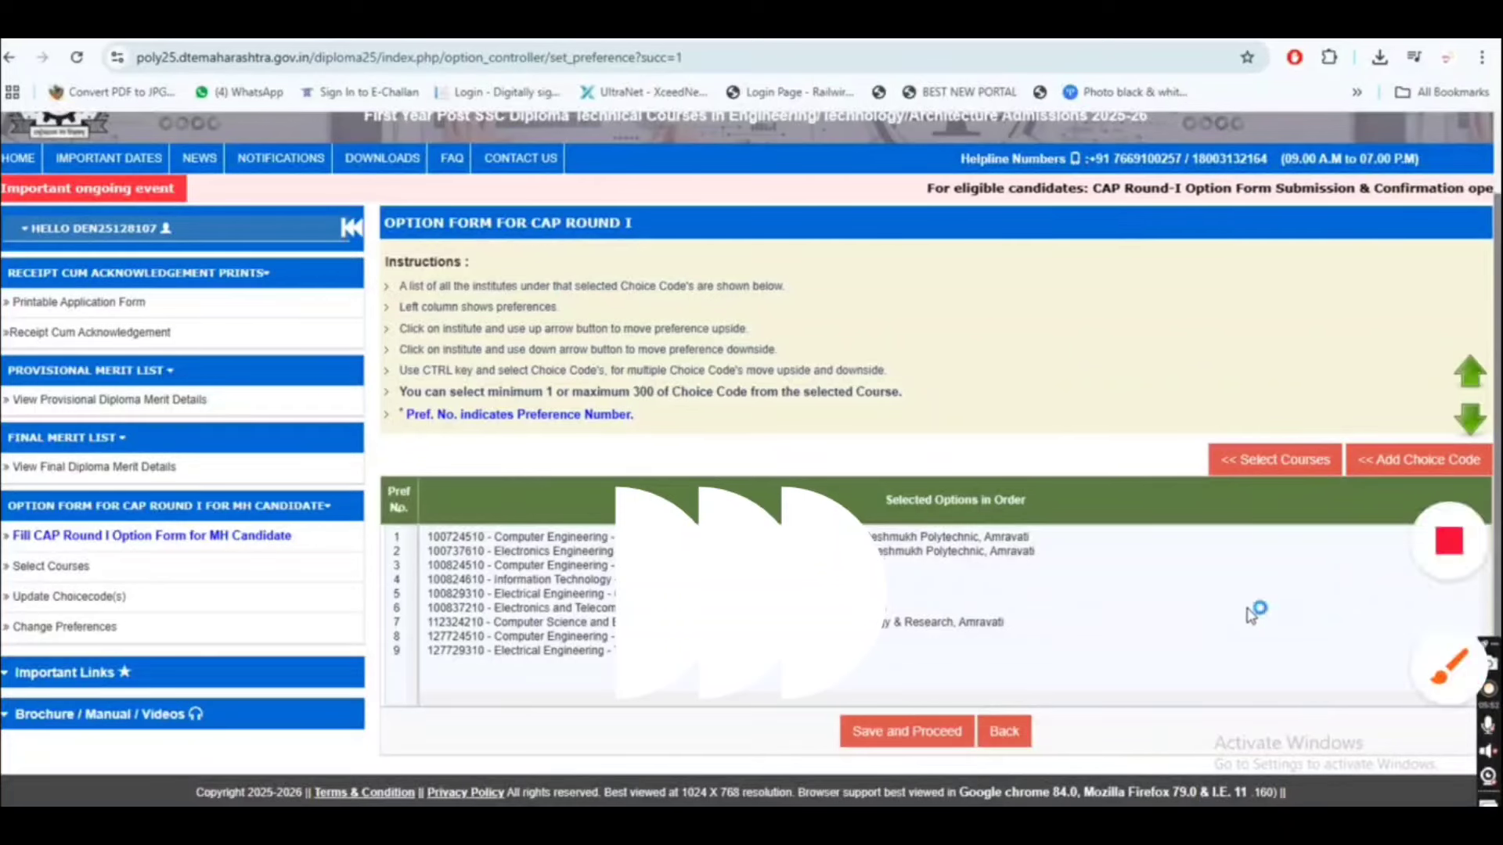
{"action": "left_click", "coordinate": [1448, 667]}
{"action": "mouse_move", "coordinate": [1453, 319]}
{"action": "left_mouse_down"}
{"action": "mouse_move", "coordinate": [1498, 476]}
{"action": "mouse_move", "coordinate": [1421, 309]}
{"action": "left_mouse_up"}
Move choice code 100824510 Computer Engineering up to preference 1 and 100824610 Information Technology up to preference 2
{"action": "left_click", "coordinate": [751, 566]}
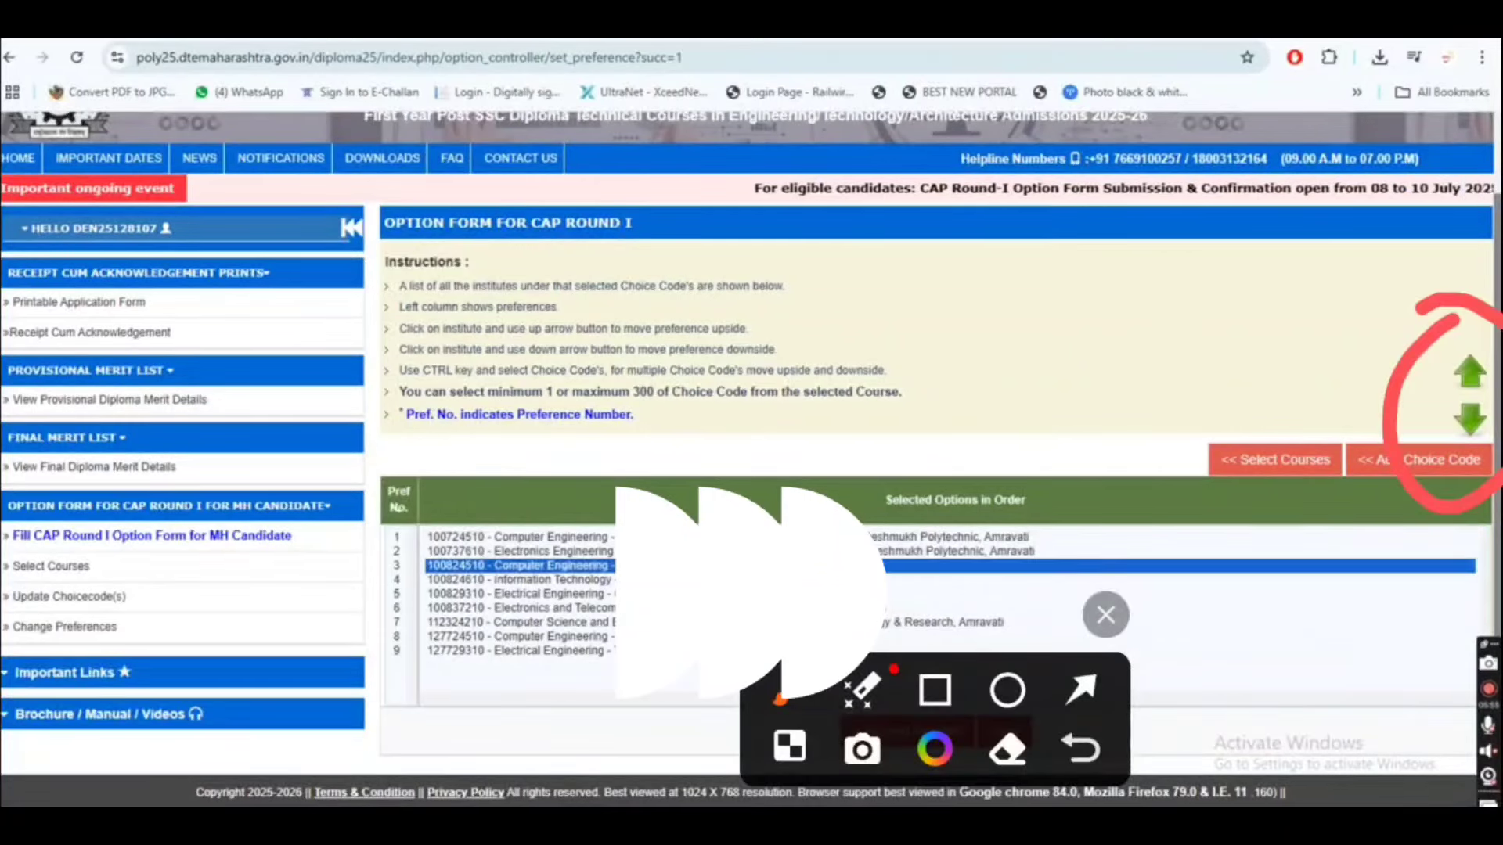
{"action": "left_click", "coordinate": [1469, 376]}
{"action": "left_click", "coordinate": [1469, 375]}
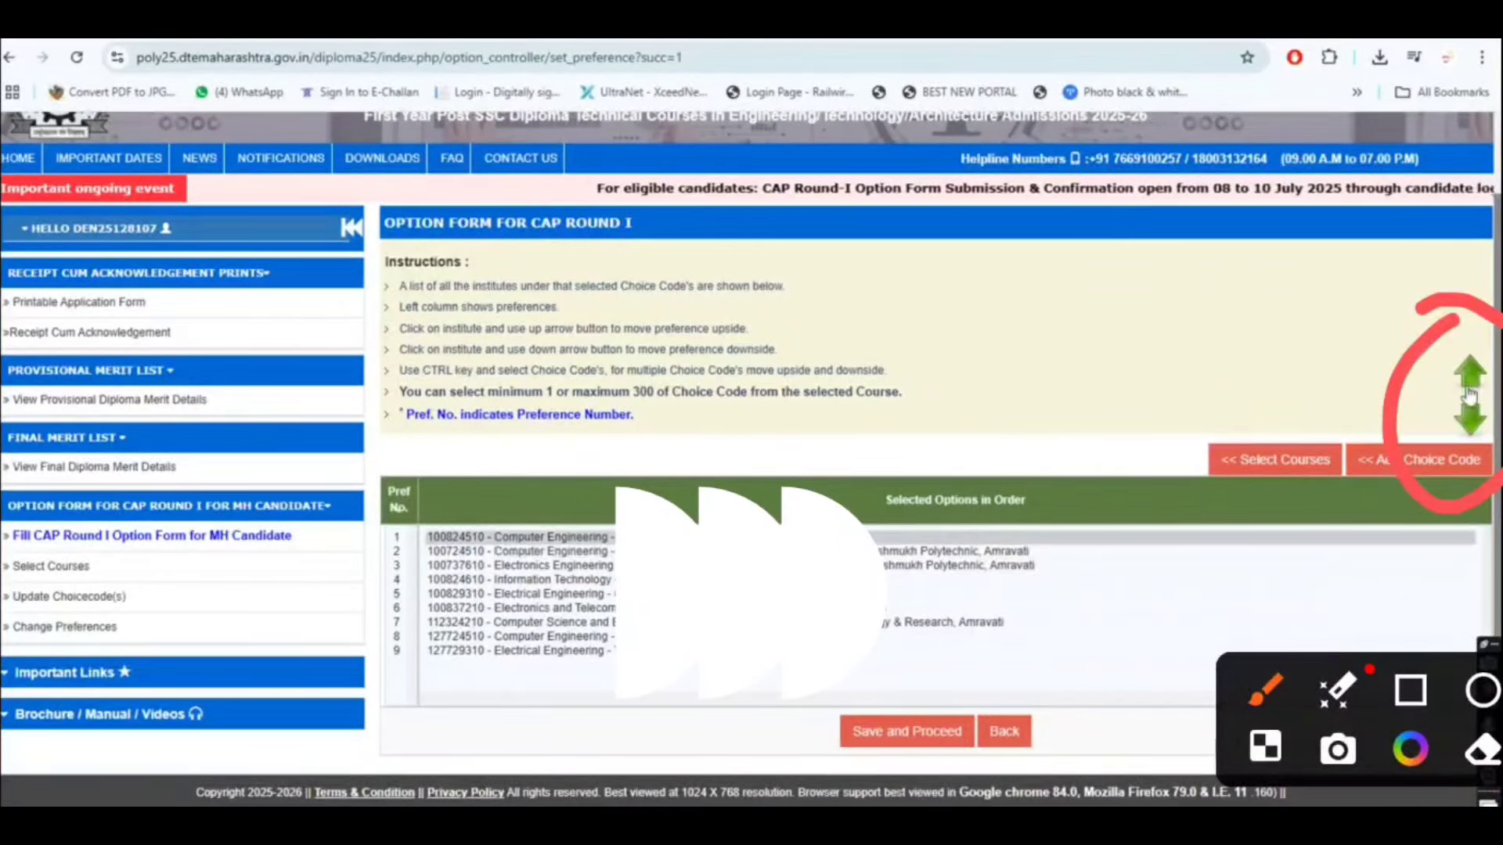
{"action": "left_click", "coordinate": [751, 580]}
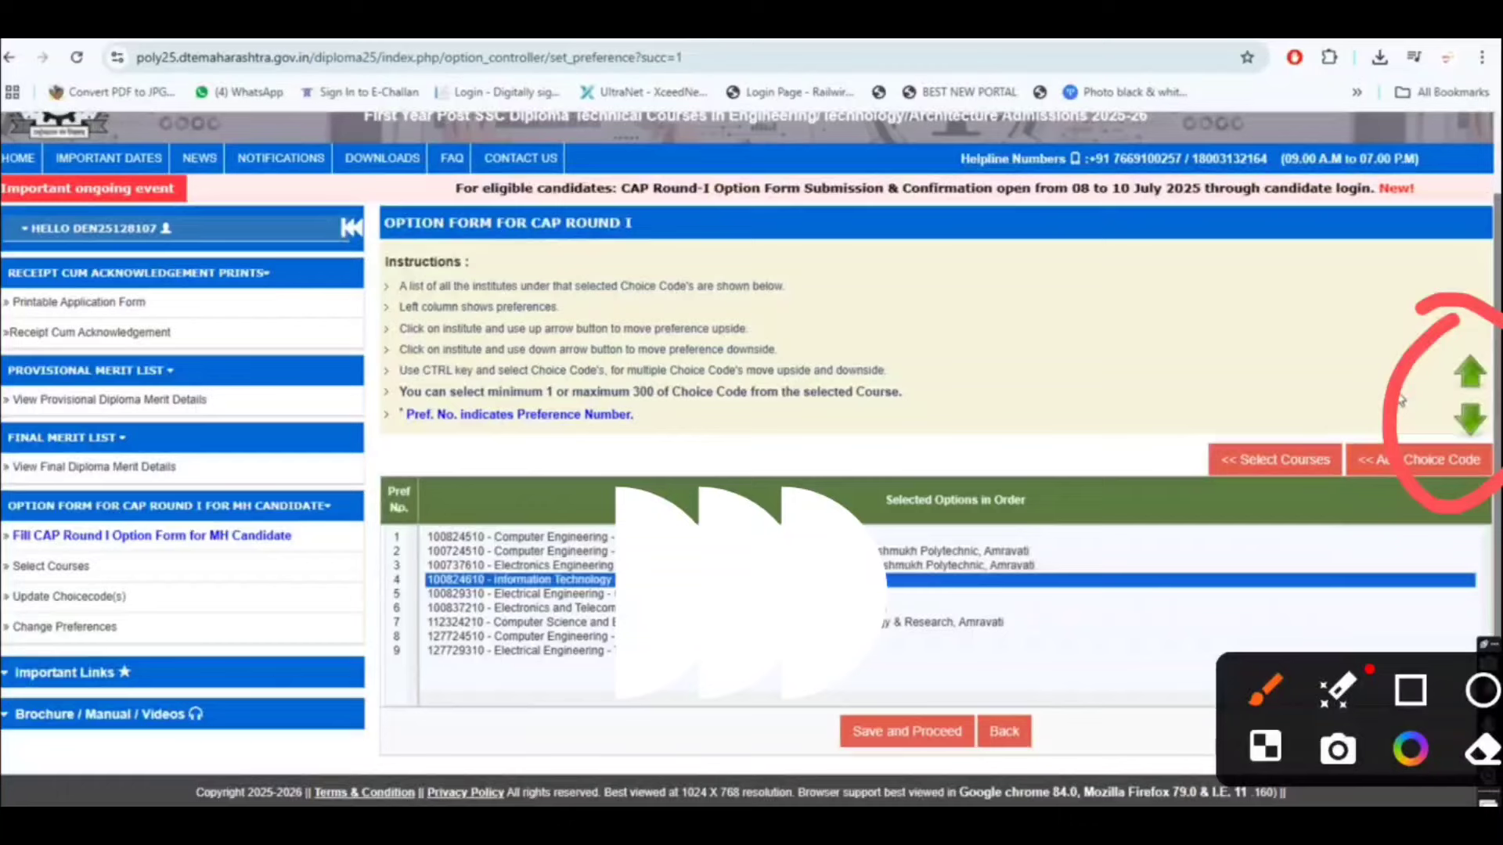
{"action": "left_click", "coordinate": [1473, 382]}
{"action": "left_click", "coordinate": [1474, 382]}
Move choice code 100837210 up to preference 3 and 100829310 Electrical Engineering up to preference 4
{"action": "left_click", "coordinate": [751, 594]}
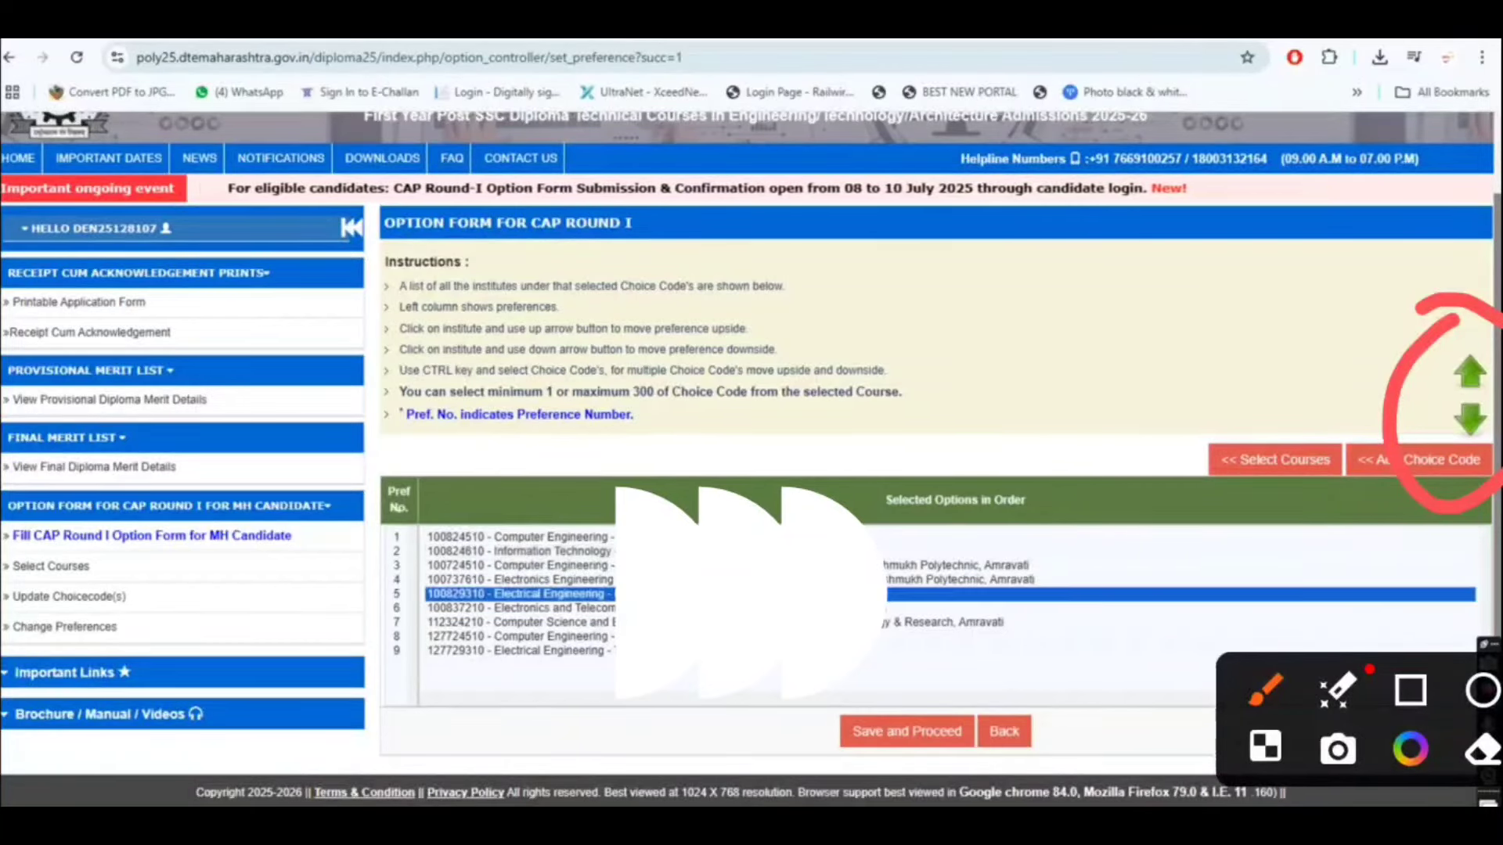
{"action": "left_click", "coordinate": [751, 608]}
{"action": "left_click", "coordinate": [1472, 379]}
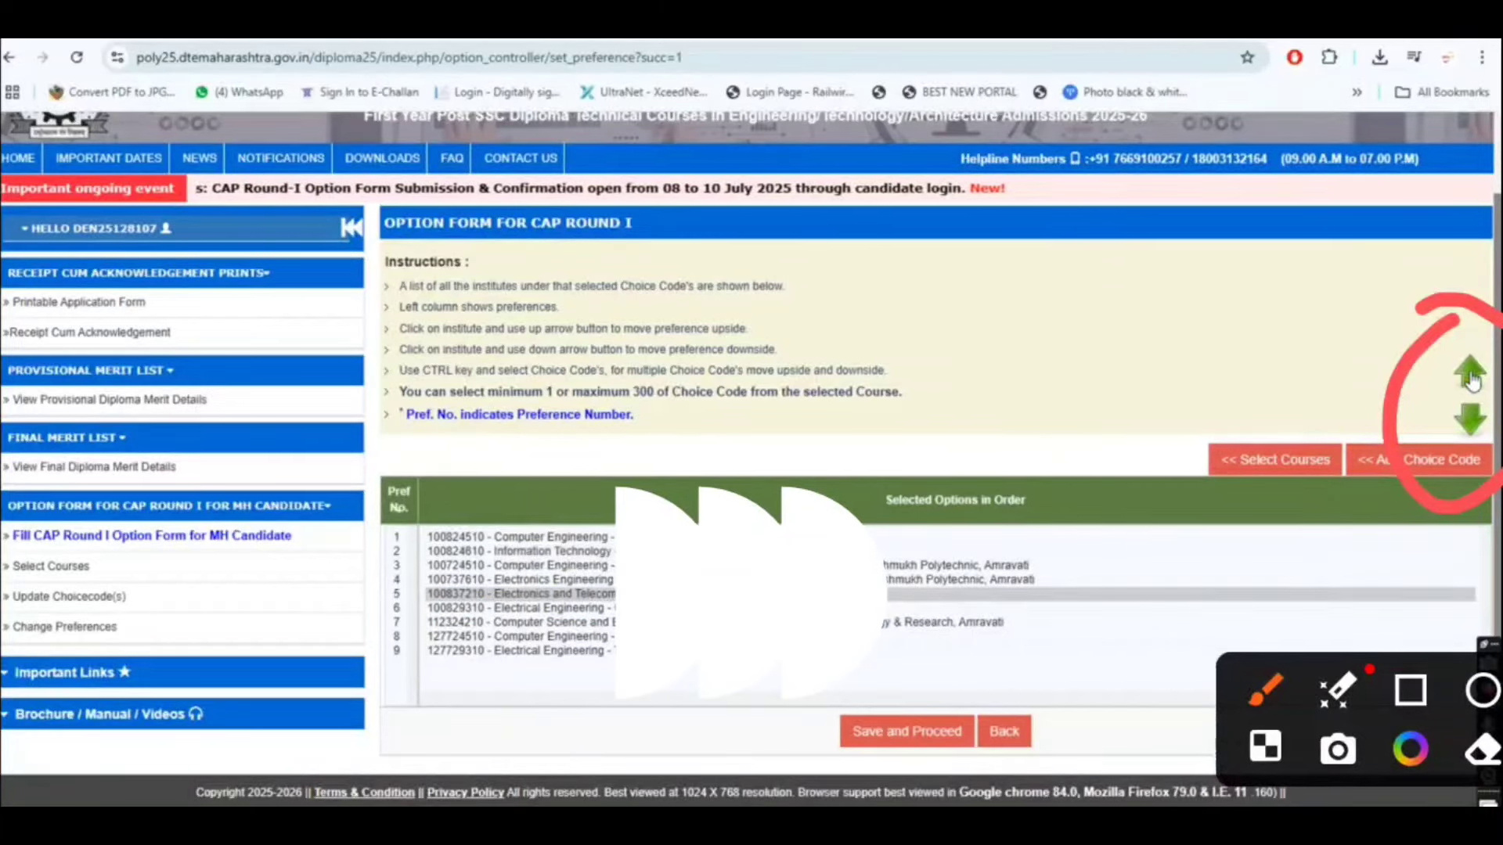
{"action": "left_click", "coordinate": [1472, 381]}
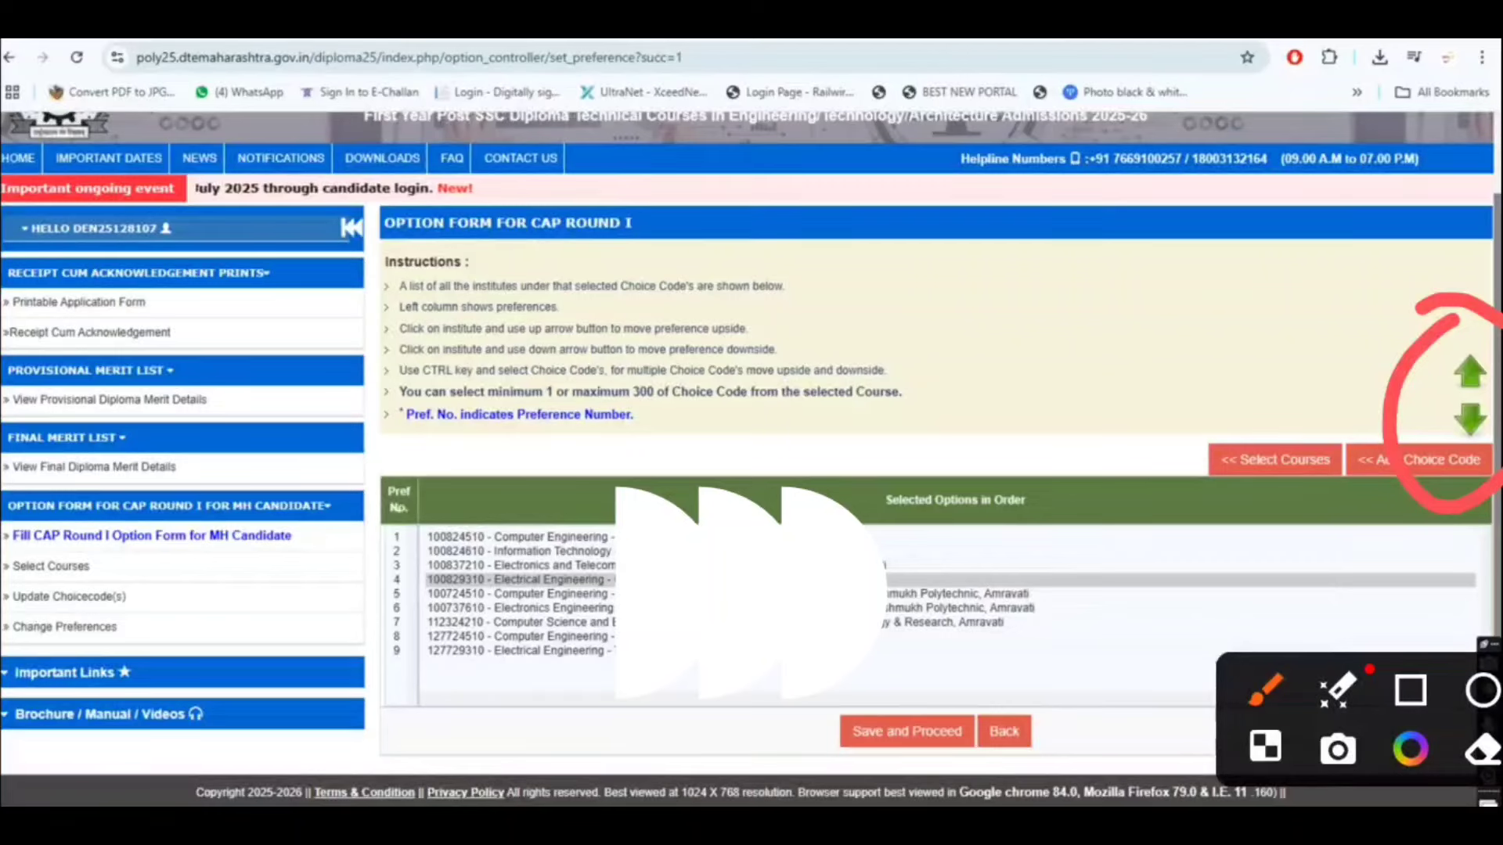
Move choice code 112324210 down to preference 9 and check the order of the last three preferences
{"action": "left_click", "coordinate": [751, 594]}
{"action": "left_click", "coordinate": [751, 608]}
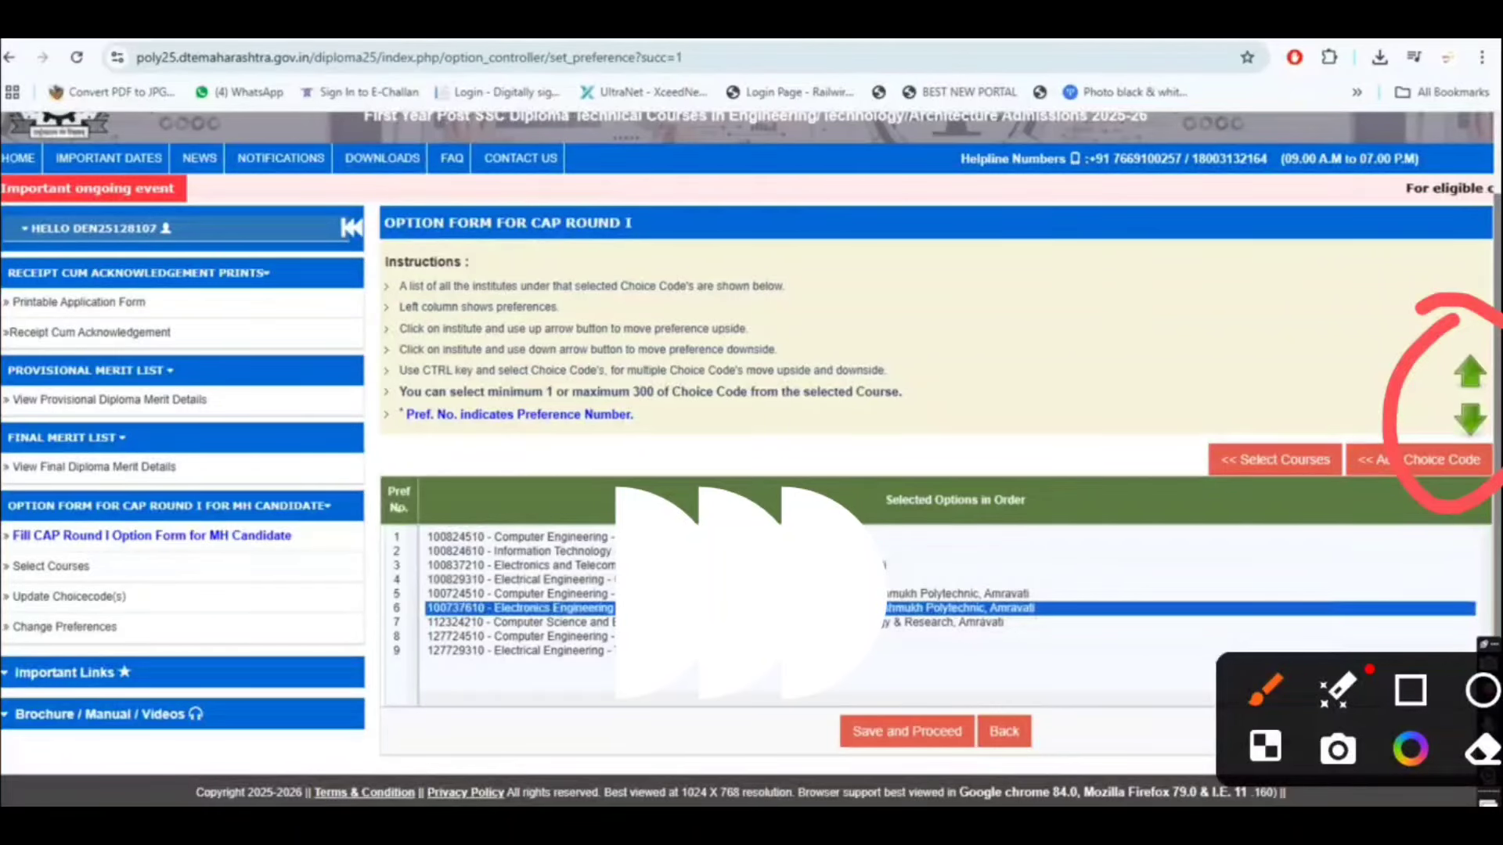
{"action": "left_click", "coordinate": [751, 622]}
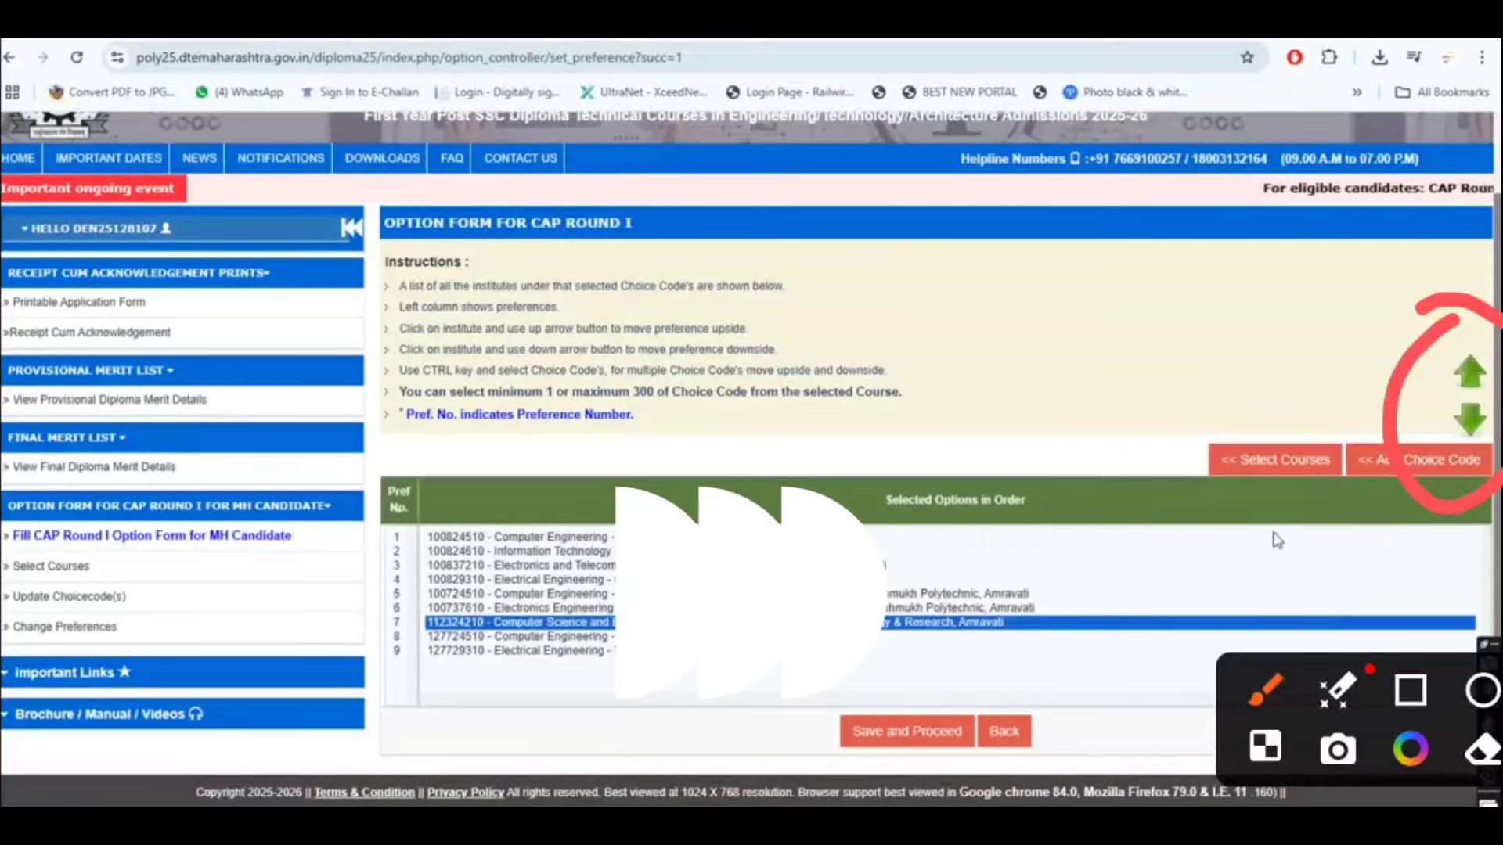
{"action": "left_click", "coordinate": [1469, 418]}
{"action": "left_click", "coordinate": [1470, 419]}
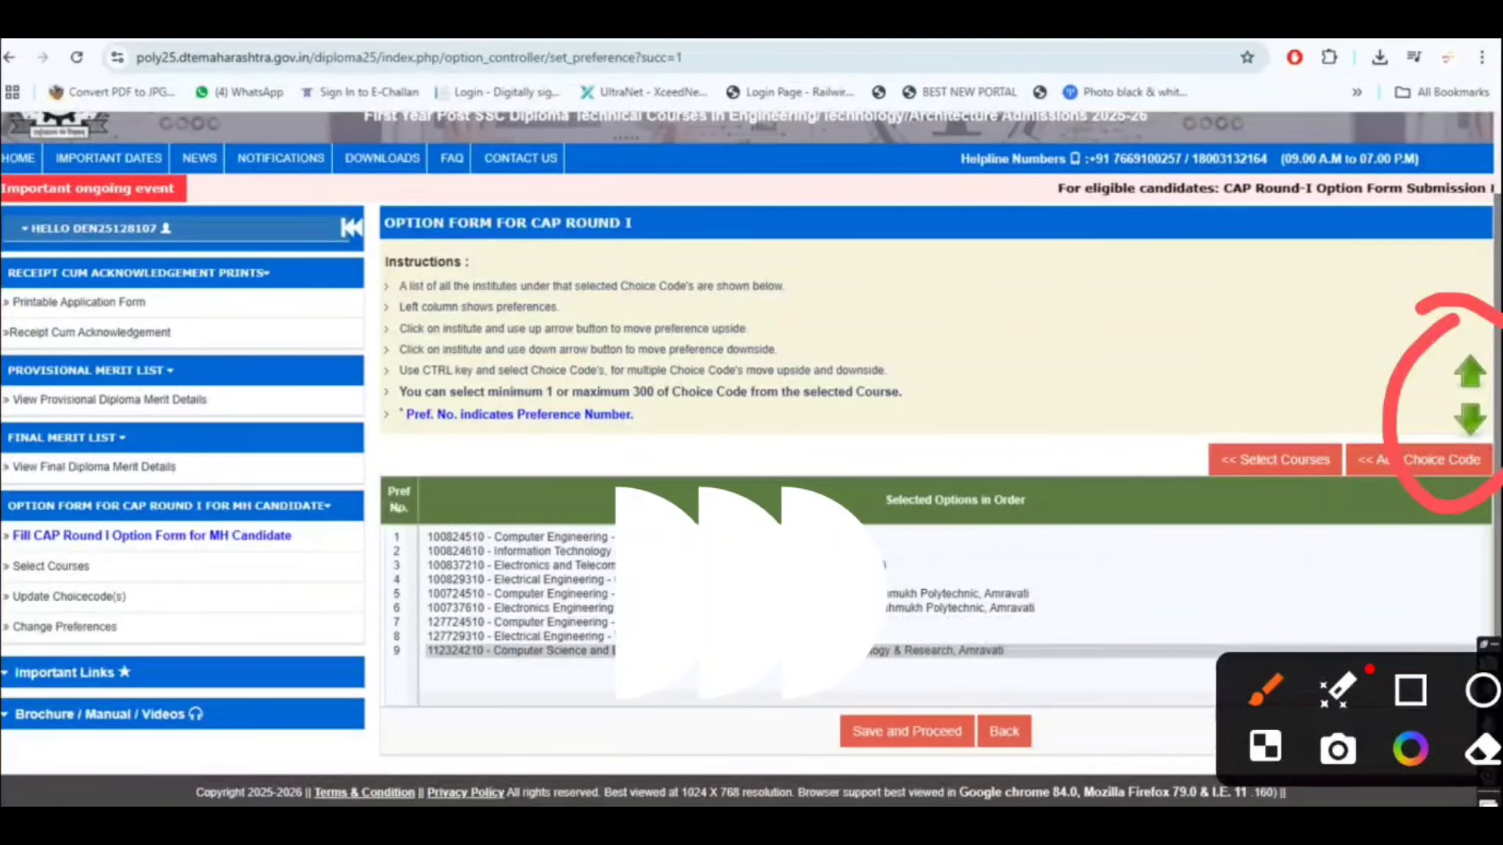
{"action": "left_click", "coordinate": [751, 622]}
{"action": "left_click", "coordinate": [751, 637]}
{"action": "left_click", "coordinate": [752, 650]}
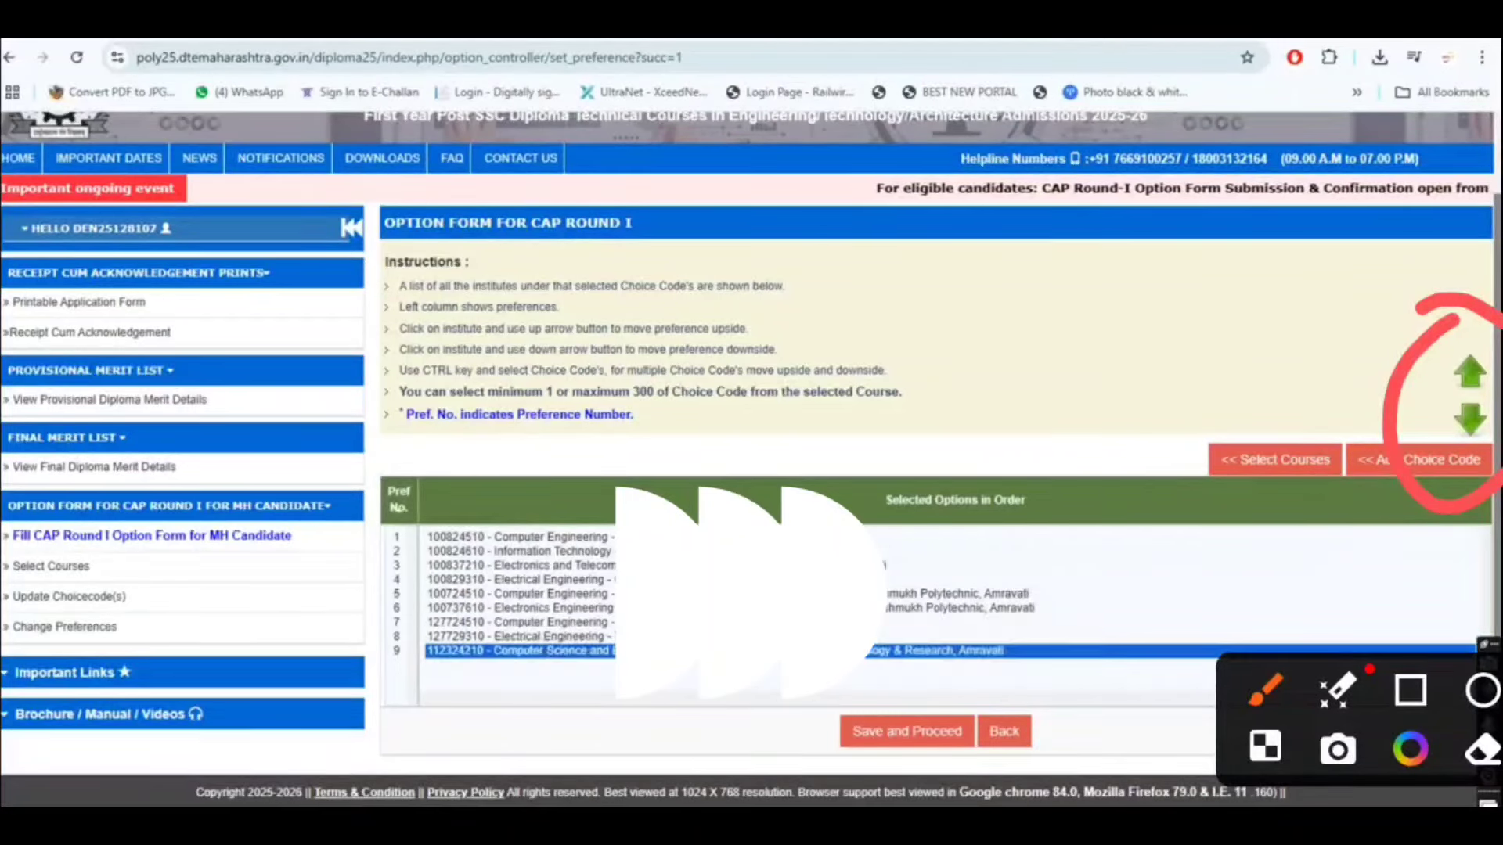
{"action": "left_click_drag", "start_coordinate": [1348, 329], "coordinate": [1499, 244]}
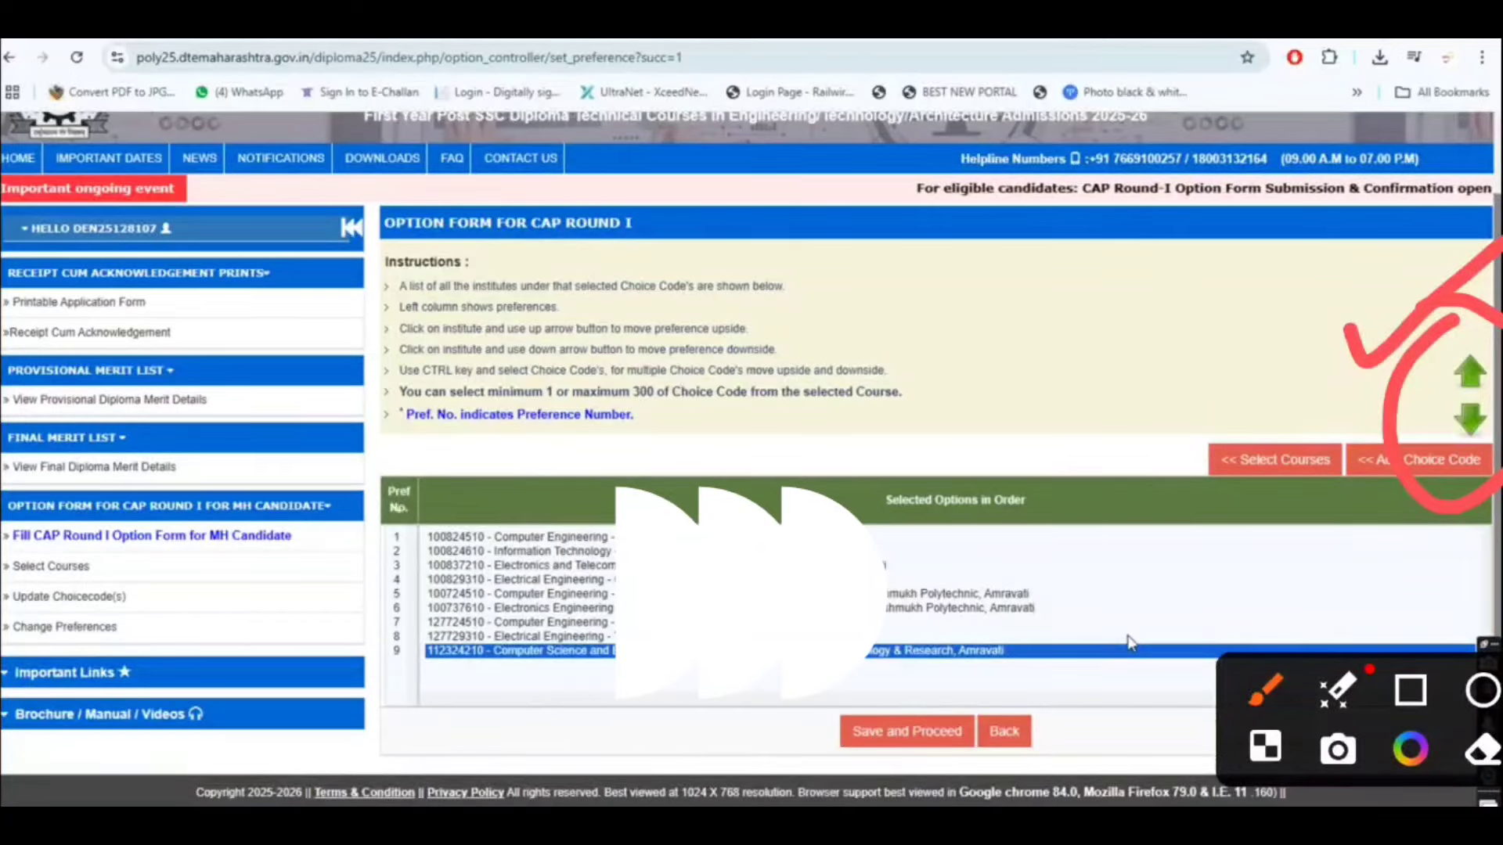
{"action": "left_click_drag", "start_coordinate": [790, 697], "coordinate": [697, 730]}
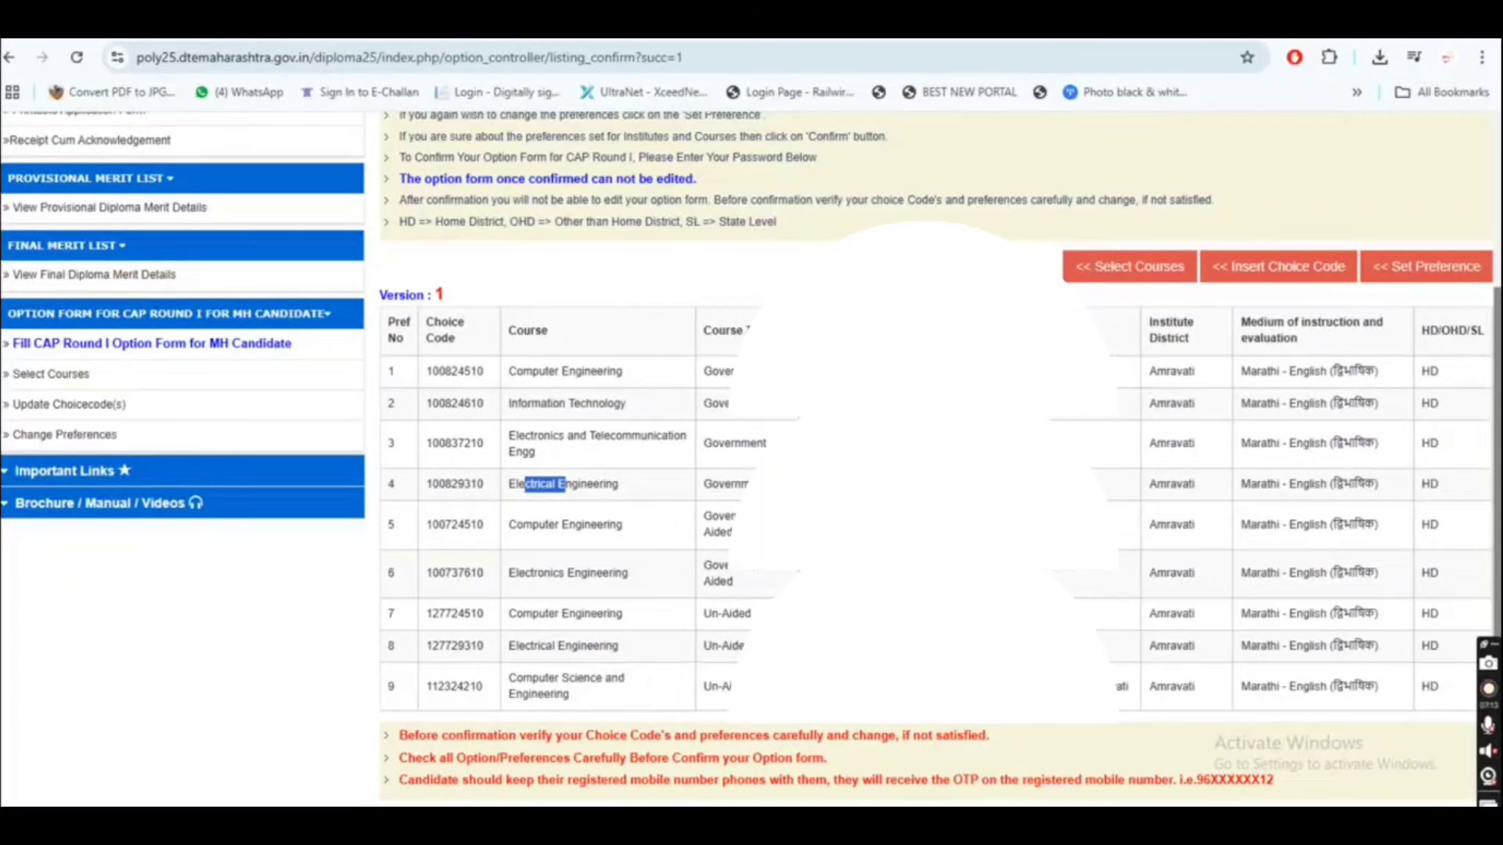
Review the ordered preference list on the confirmation page down to the password field
{"action": "left_click_drag", "start_coordinate": [539, 678], "coordinate": [599, 677]}
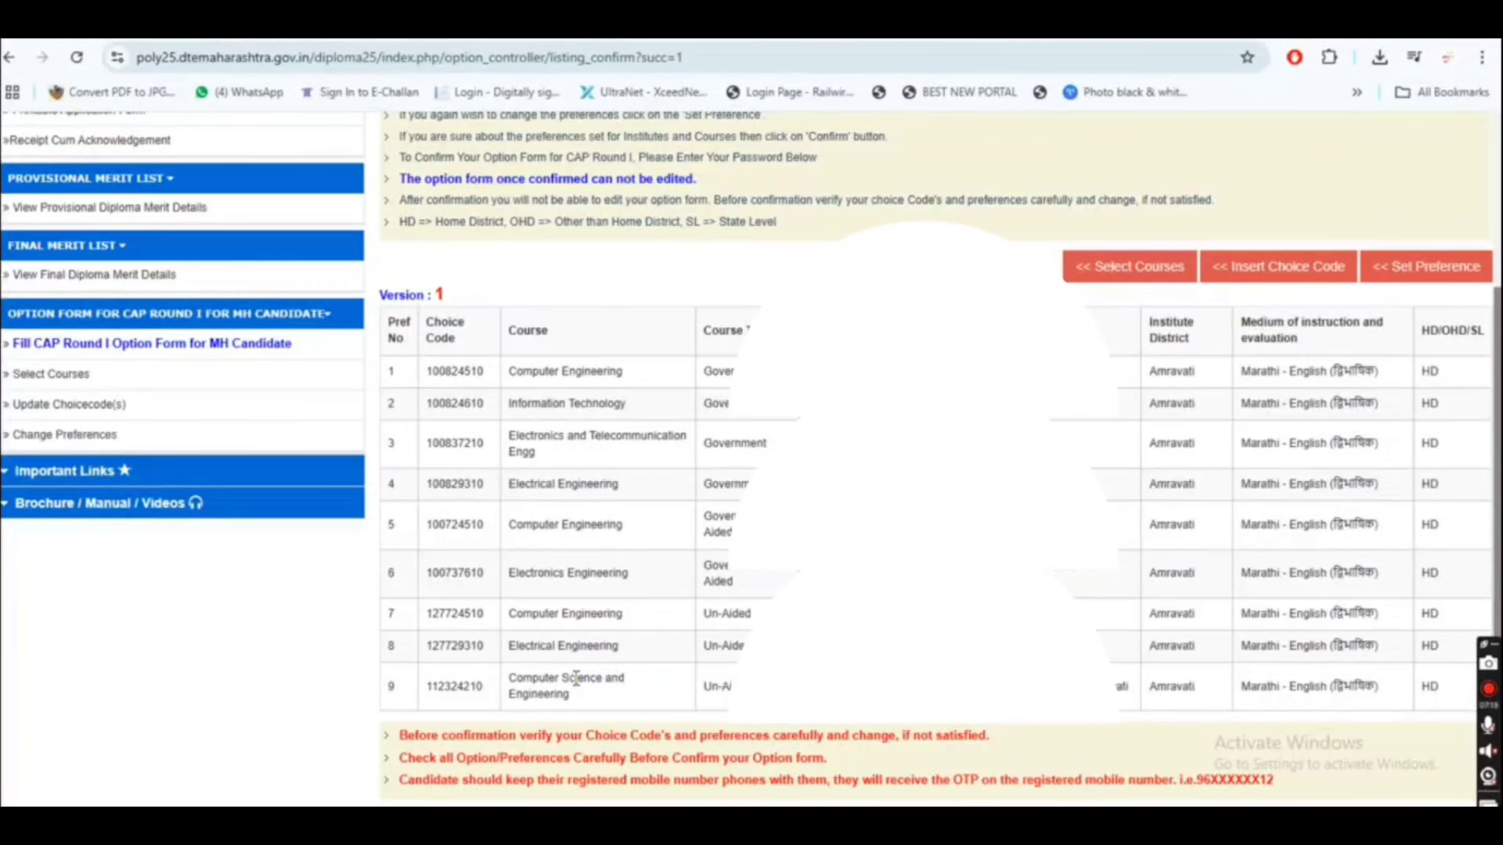
{"action": "scroll", "coordinate": [576, 678], "scroll_direction": "down", "scroll_amount": 1}
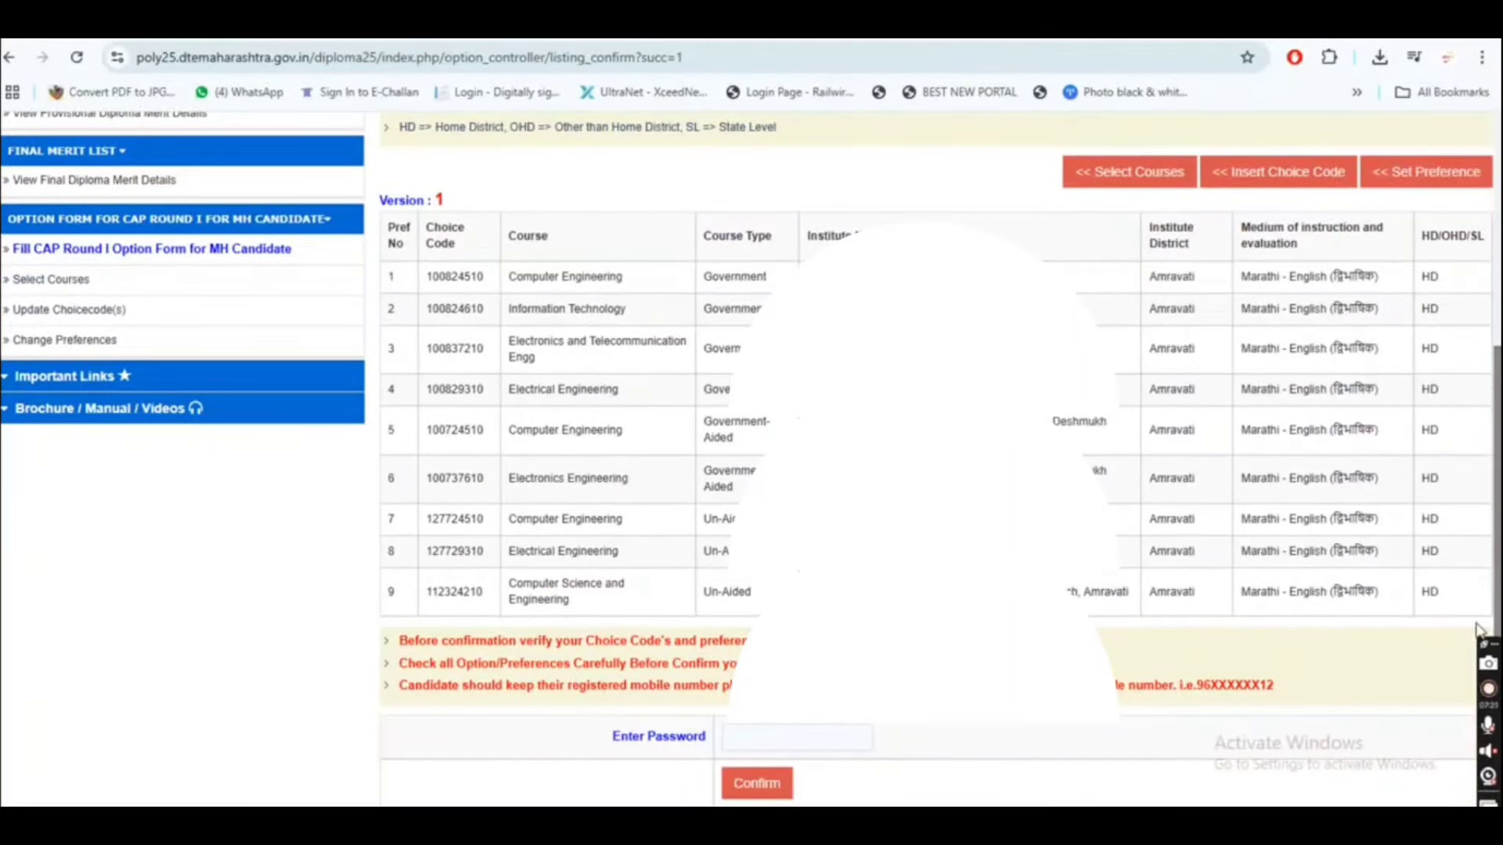